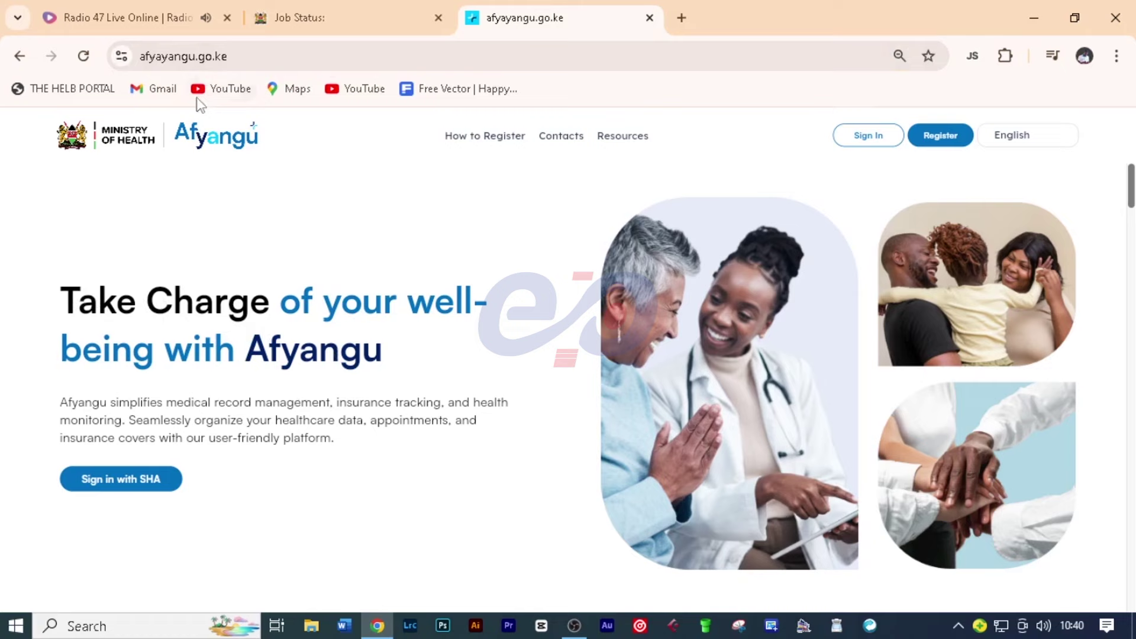
# Step: Go to afyangu.go.ke in the browser to load the Afyangu home page
pyautogui.click(190, 64)
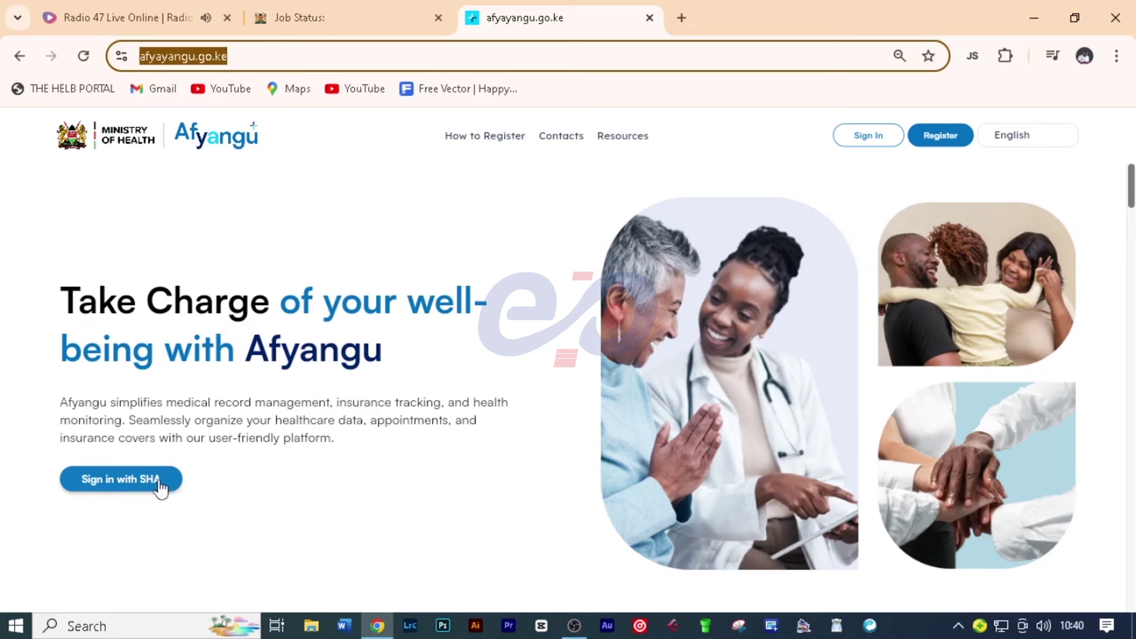
# Step: Review the How to Register steps, then start a new Afyangu account registration
pyautogui.scroll(-6, 337, 448)
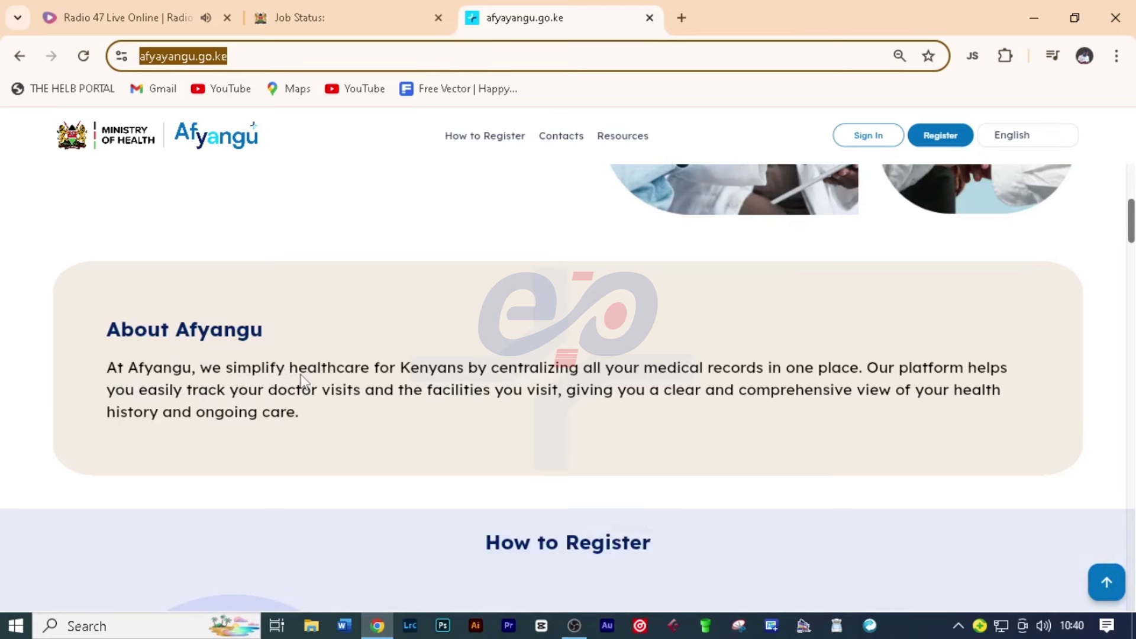
pyautogui.scroll(-4, 351, 418)
pyautogui.scroll(-4, 350, 418)
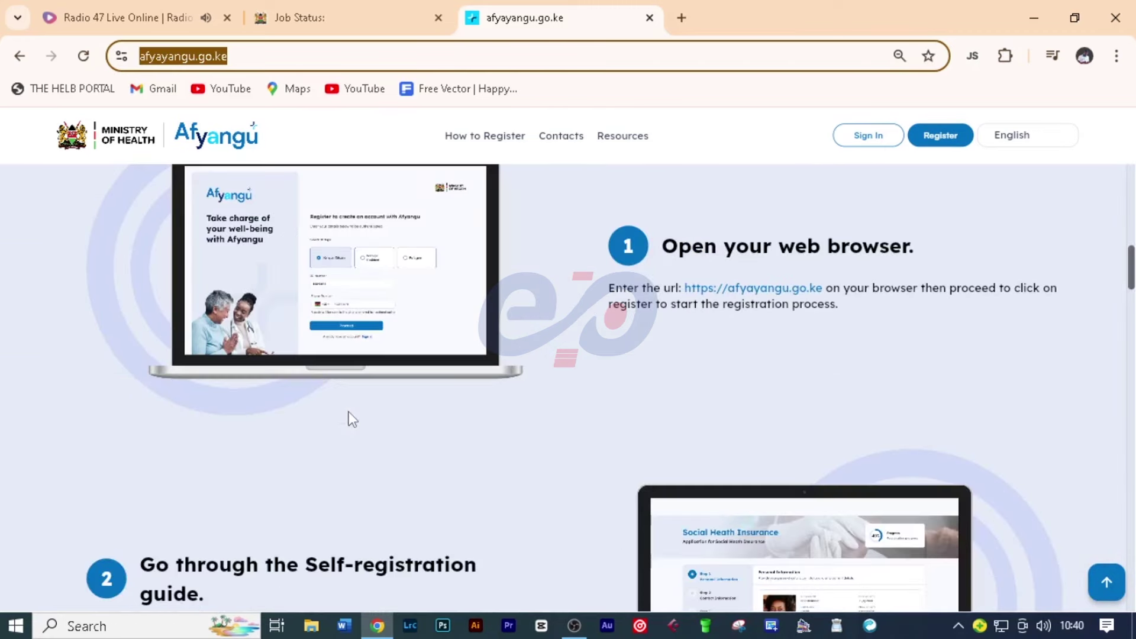
pyautogui.scroll(-2, 353, 419)
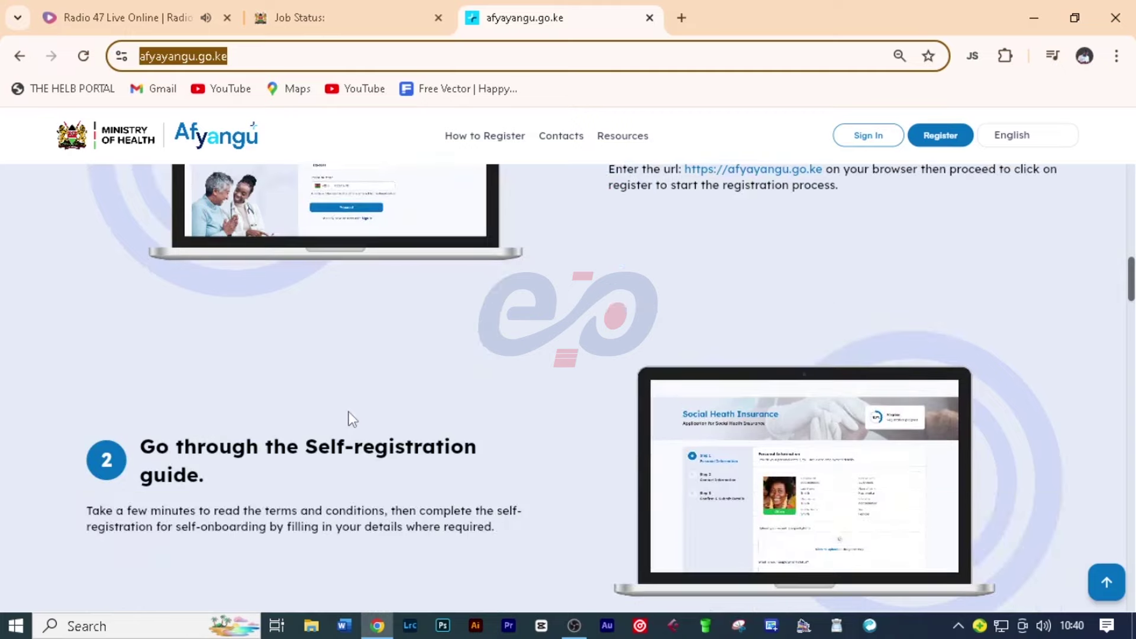
pyautogui.scroll(-6, 352, 419)
pyautogui.scroll(-10, 353, 419)
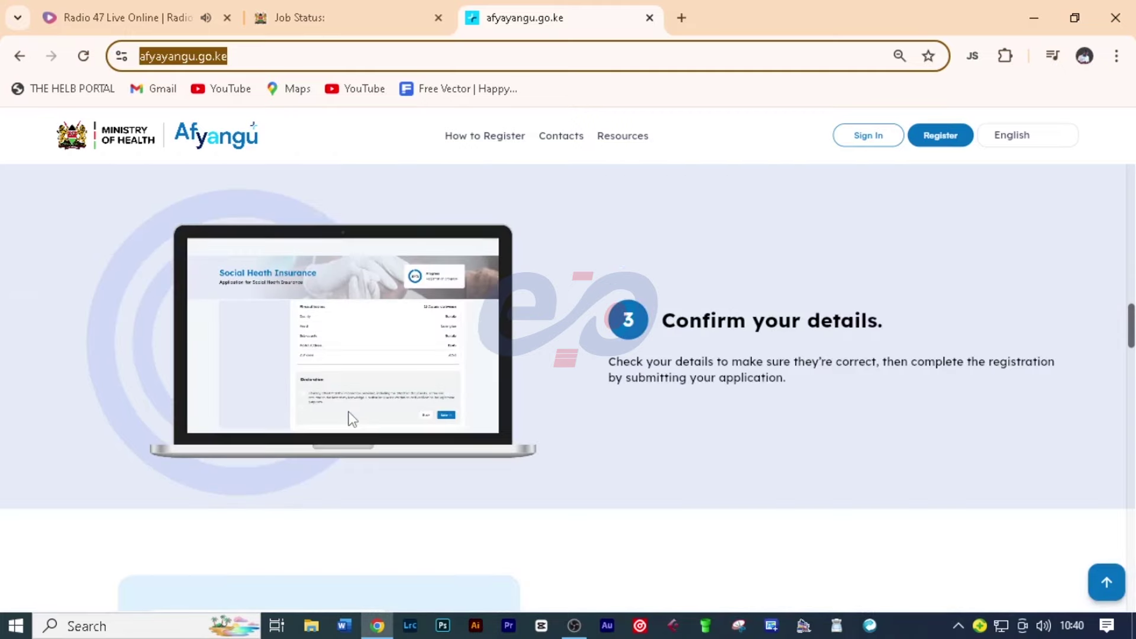
pyautogui.scroll(20, 353, 419)
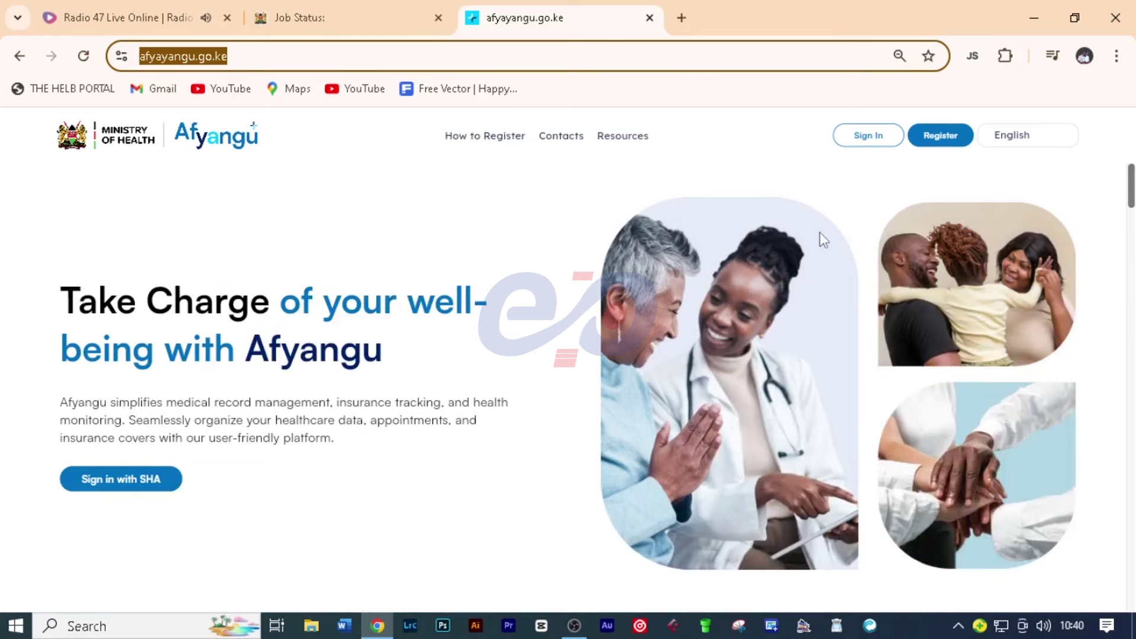
pyautogui.click(949, 142)
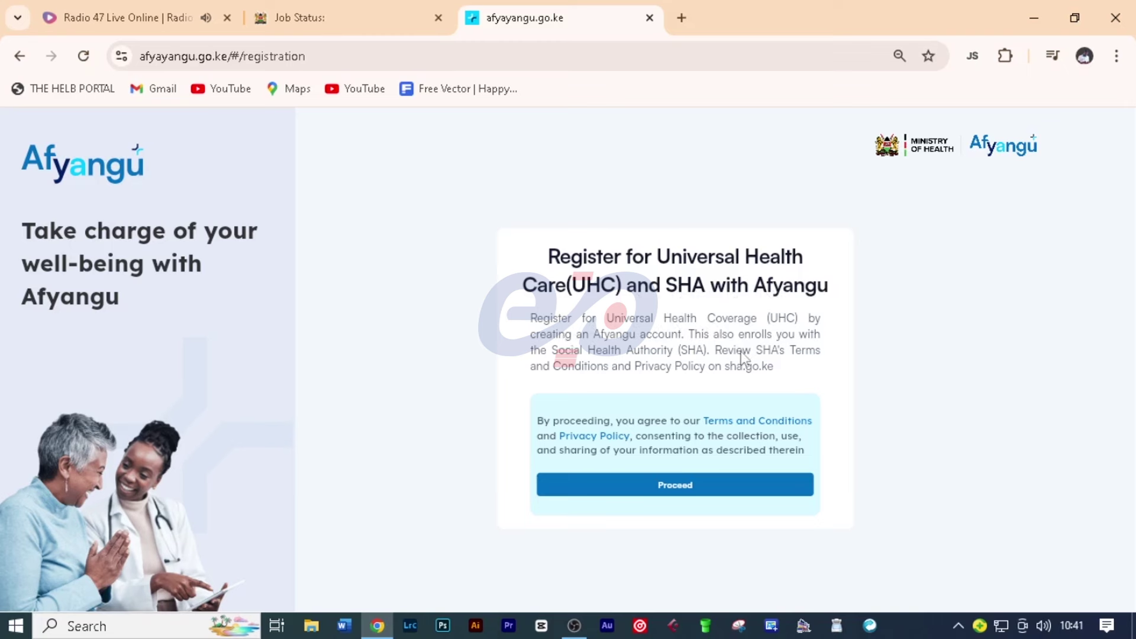
# Step: Accept the terms and submit a Kenyan Citizen ID number and phone number
pyautogui.click(679, 486)
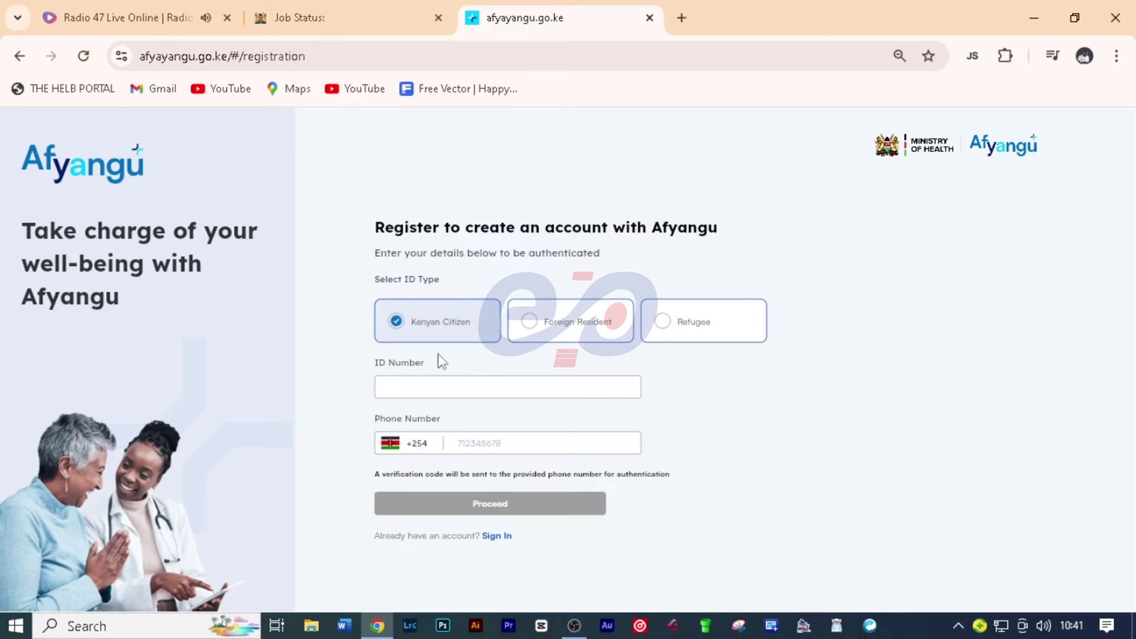
pyautogui.click(662, 324)
pyautogui.click(519, 323)
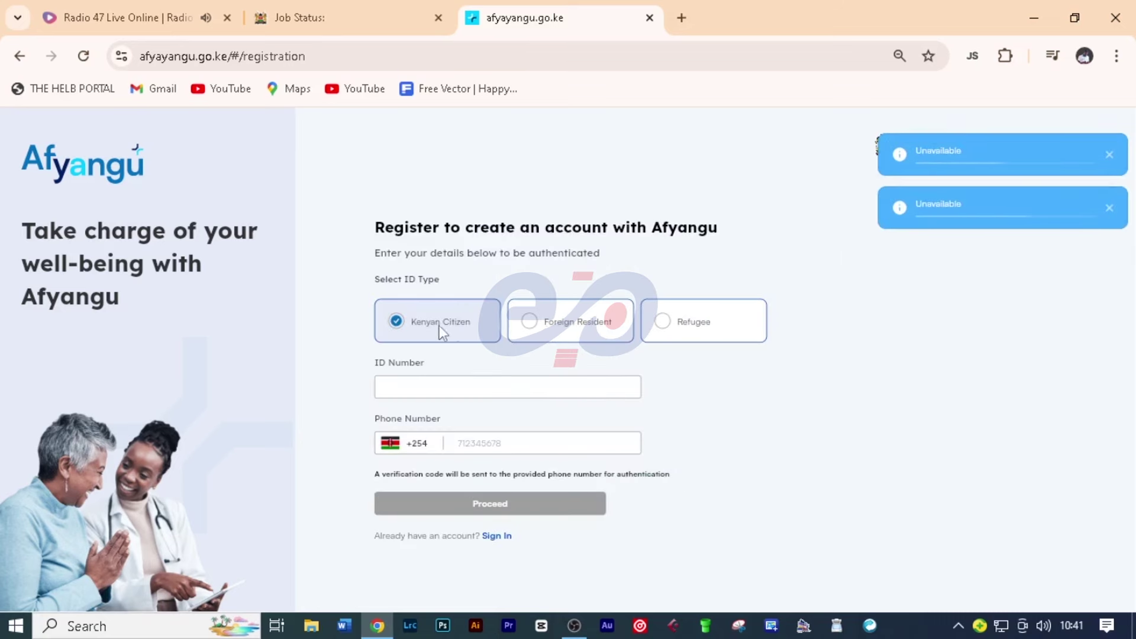
pyautogui.write('1234')
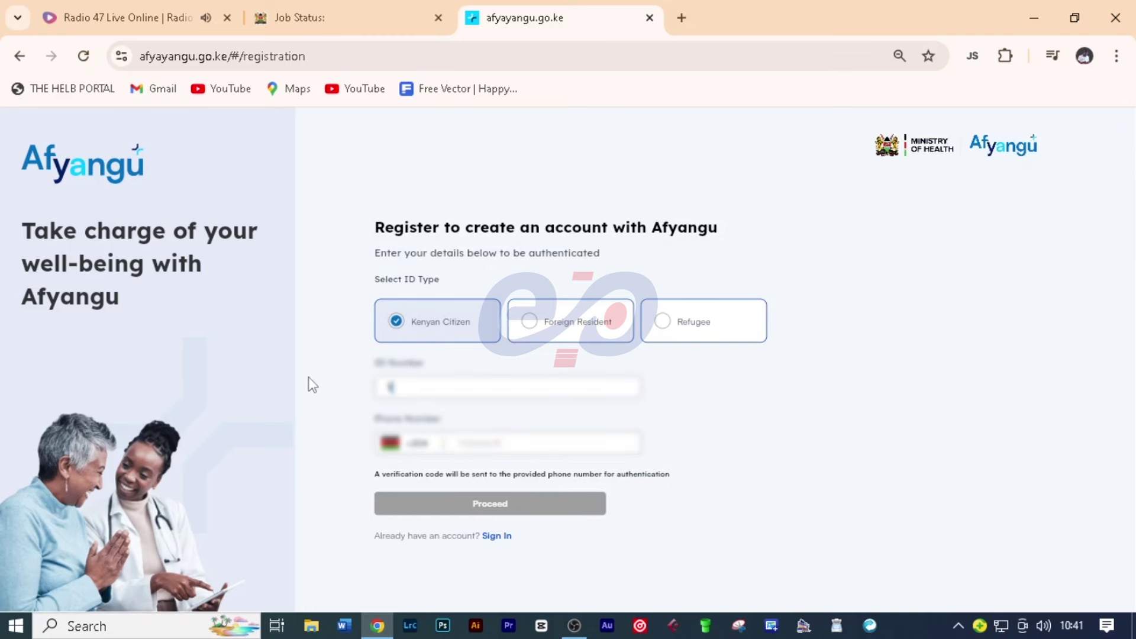
pyautogui.write('5678')
pyautogui.press('Tab')
pyautogui.write('712345678')
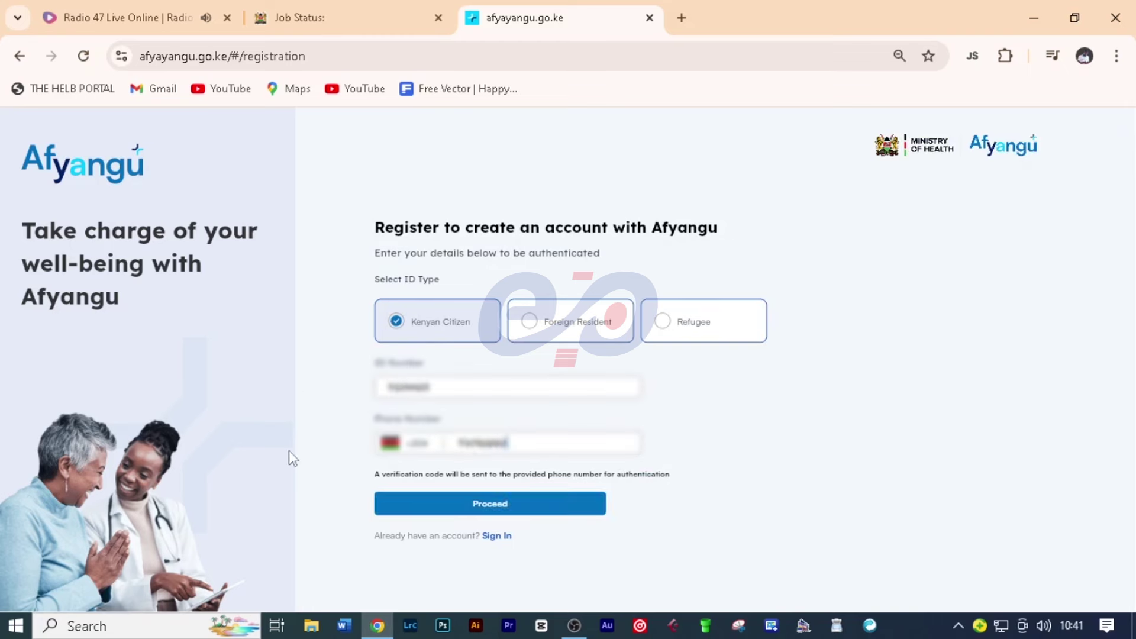
pyautogui.click(488, 503)
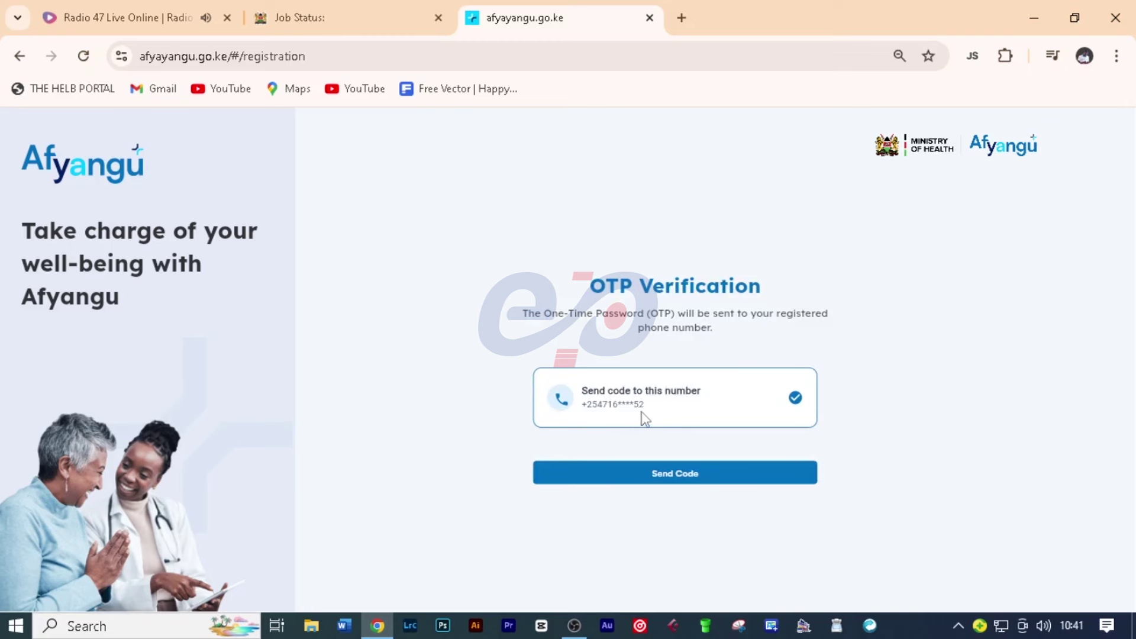
# Step: Send the one-time code to the phone and enter the received OTP to verify
pyautogui.click(668, 477)
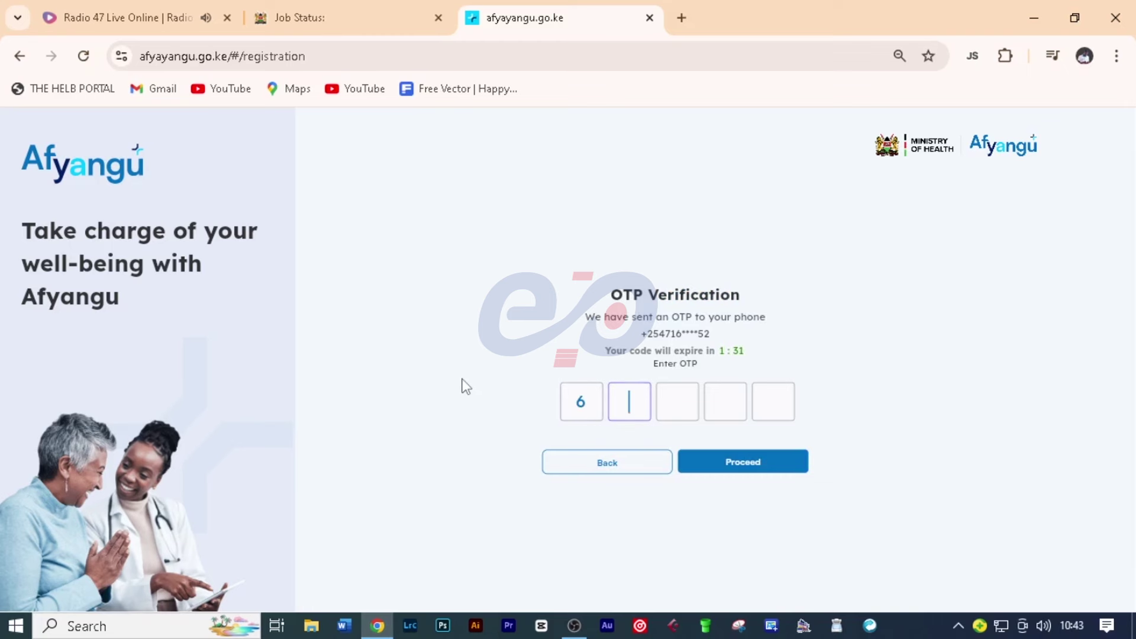
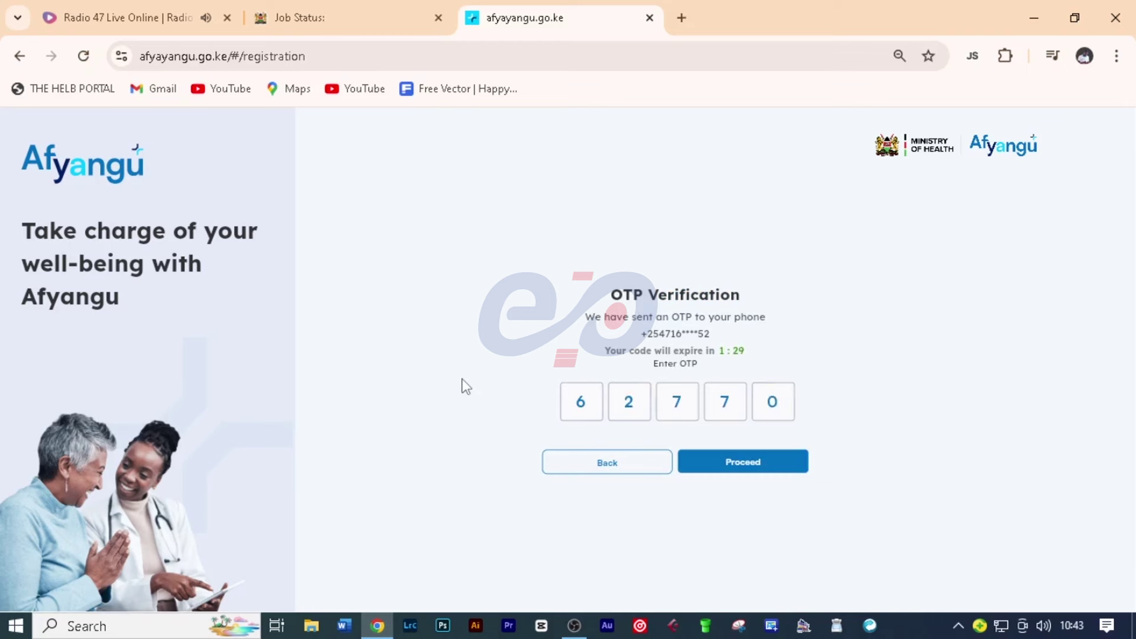
pyautogui.click(745, 476)
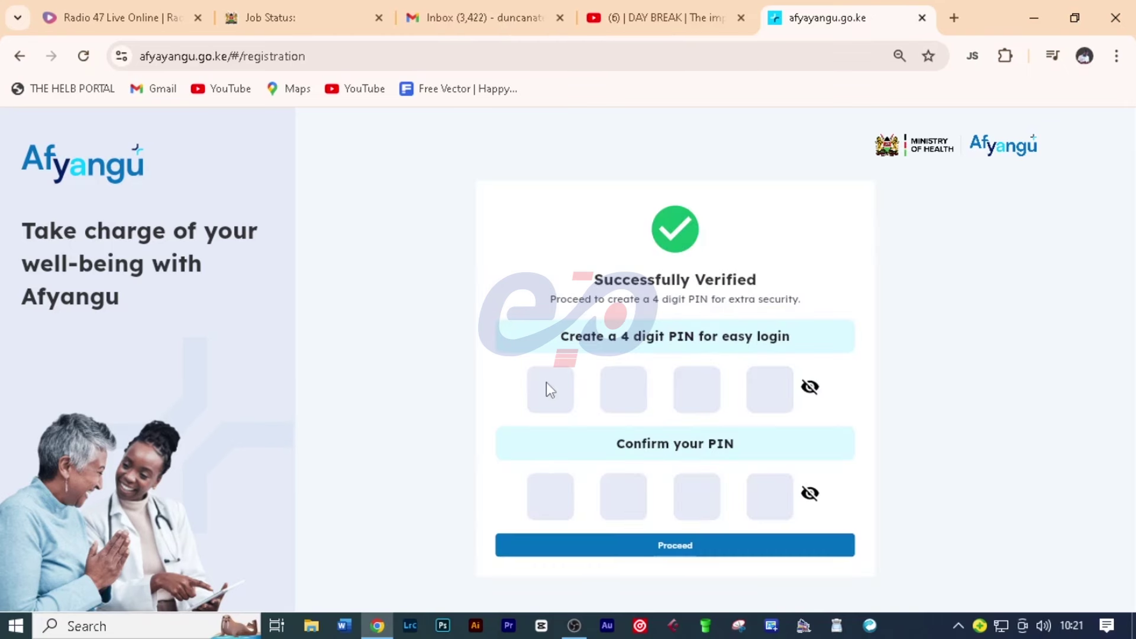
# Step: Create and confirm a 4-digit login PIN, then continue to the SHI registration instructions
pyautogui.click(545, 382)
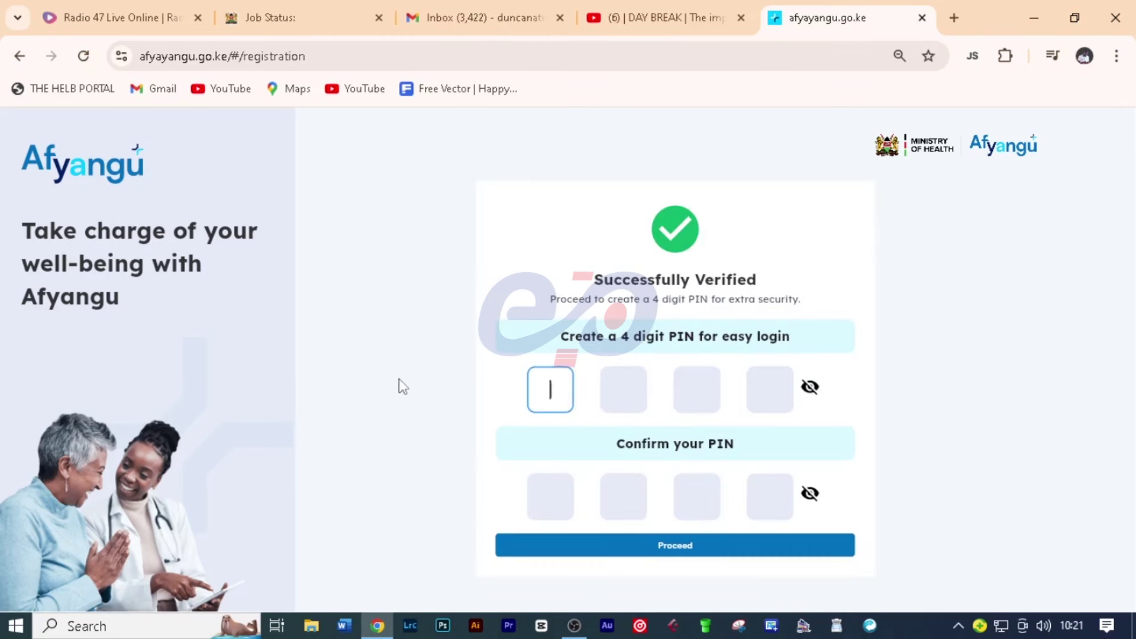
pyautogui.write('4444')
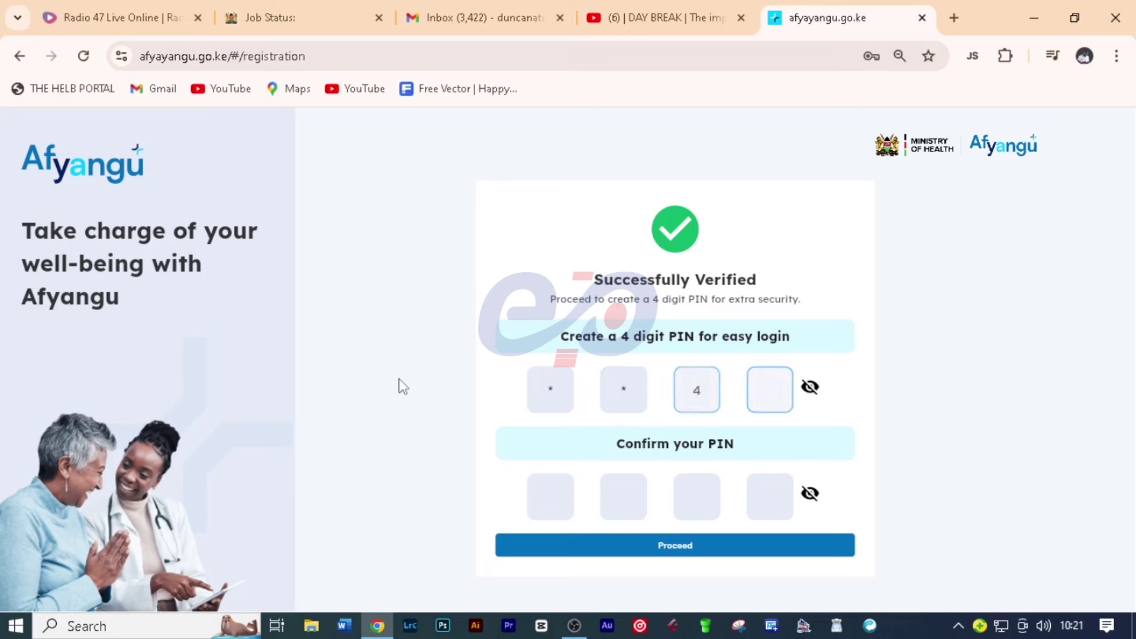
pyautogui.click(562, 503)
pyautogui.write('4')
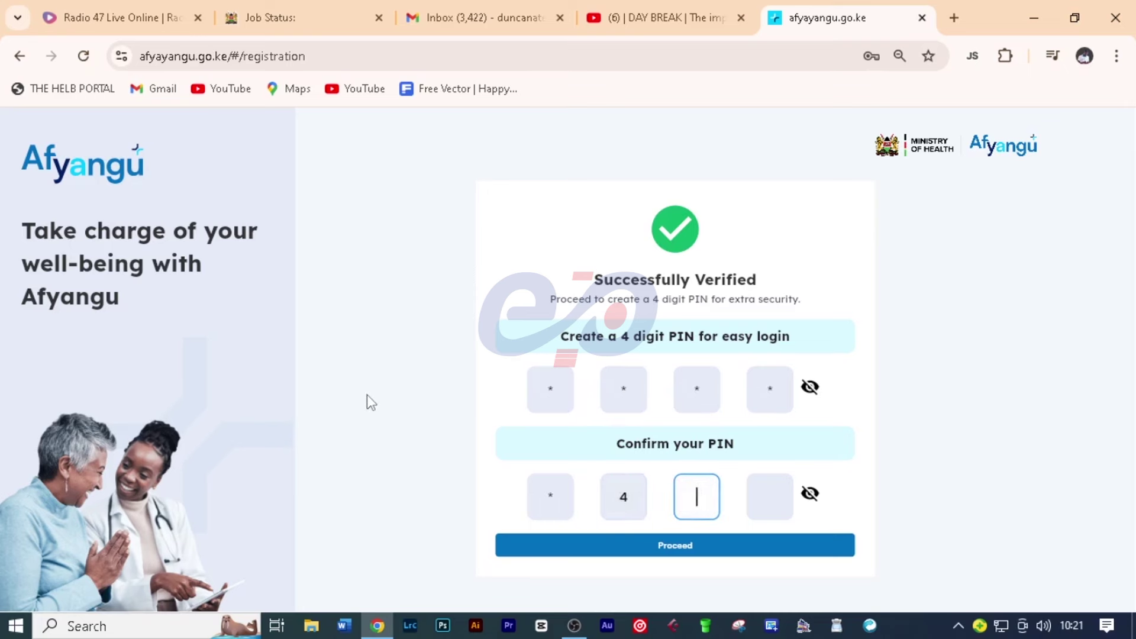
pyautogui.write('444')
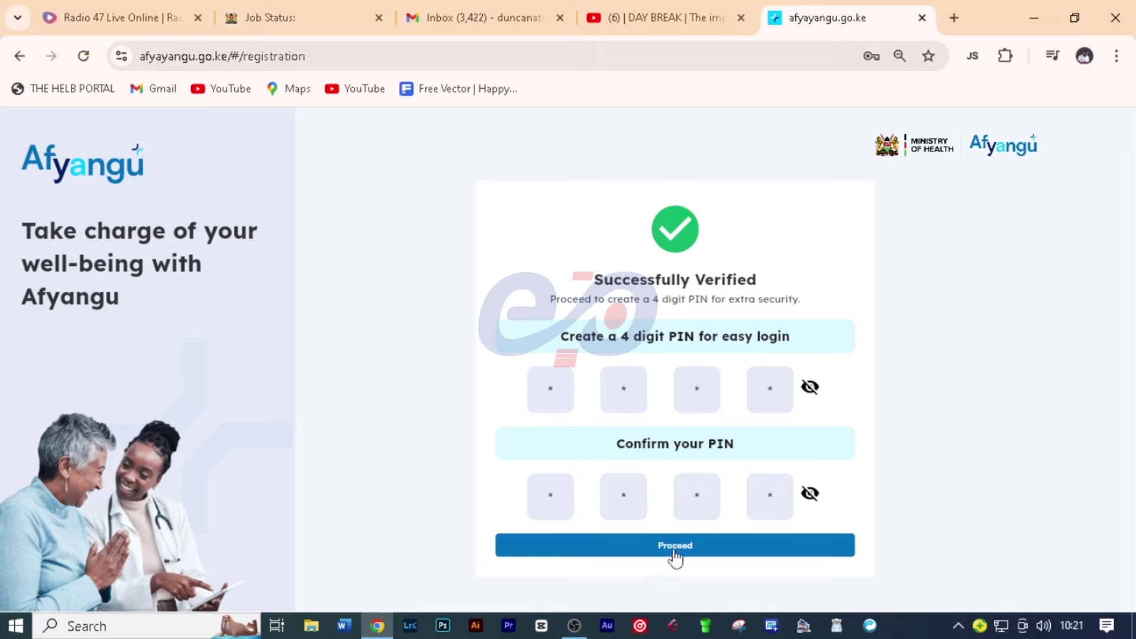
pyautogui.click(674, 552)
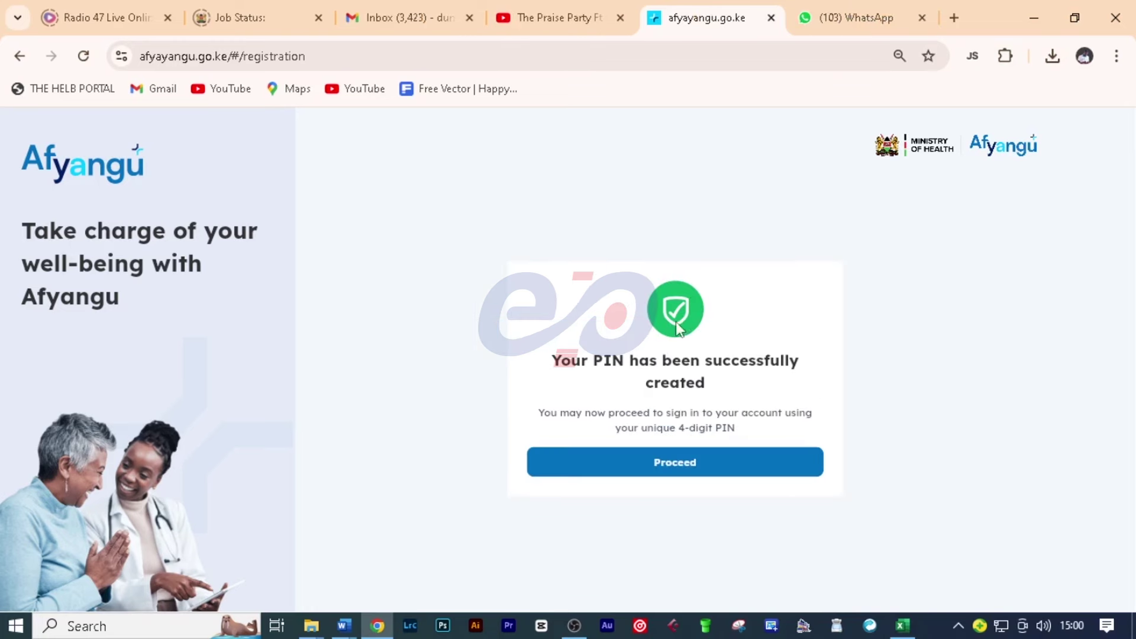
pyautogui.click(722, 473)
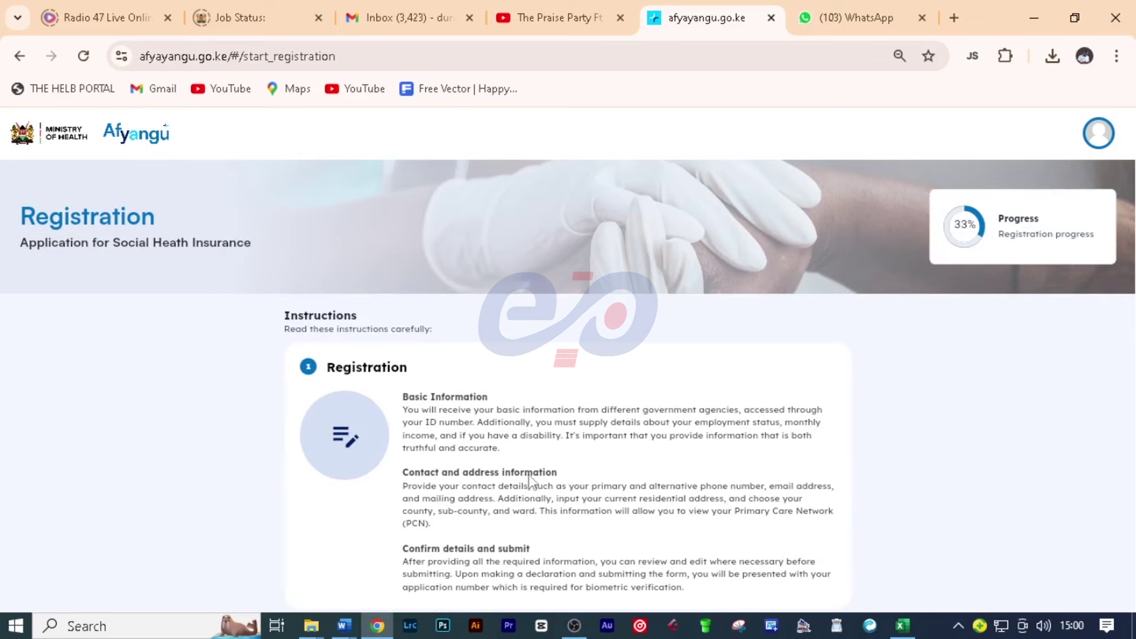
pyautogui.scroll(-4, 559, 508)
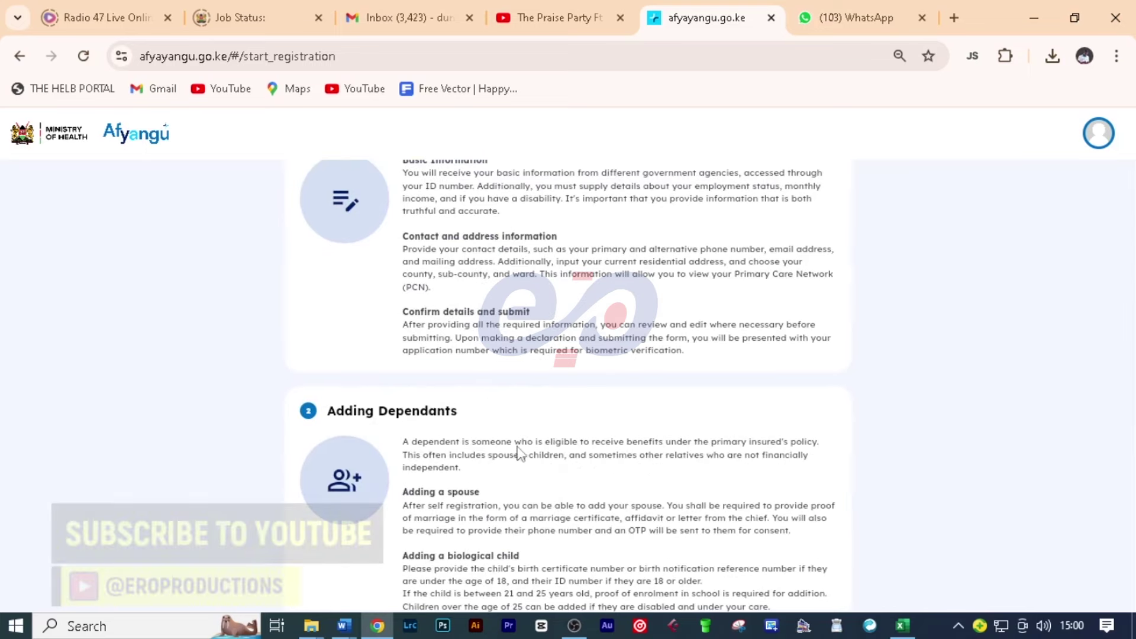
pyautogui.scroll(4, 520, 453)
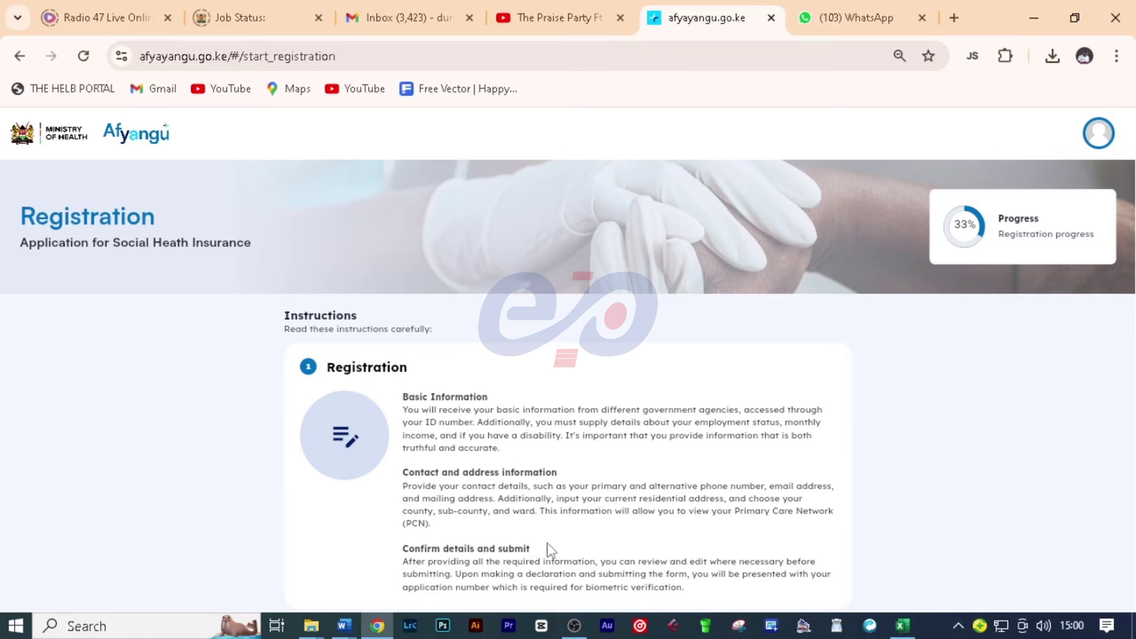
pyautogui.scroll(-4, 553, 533)
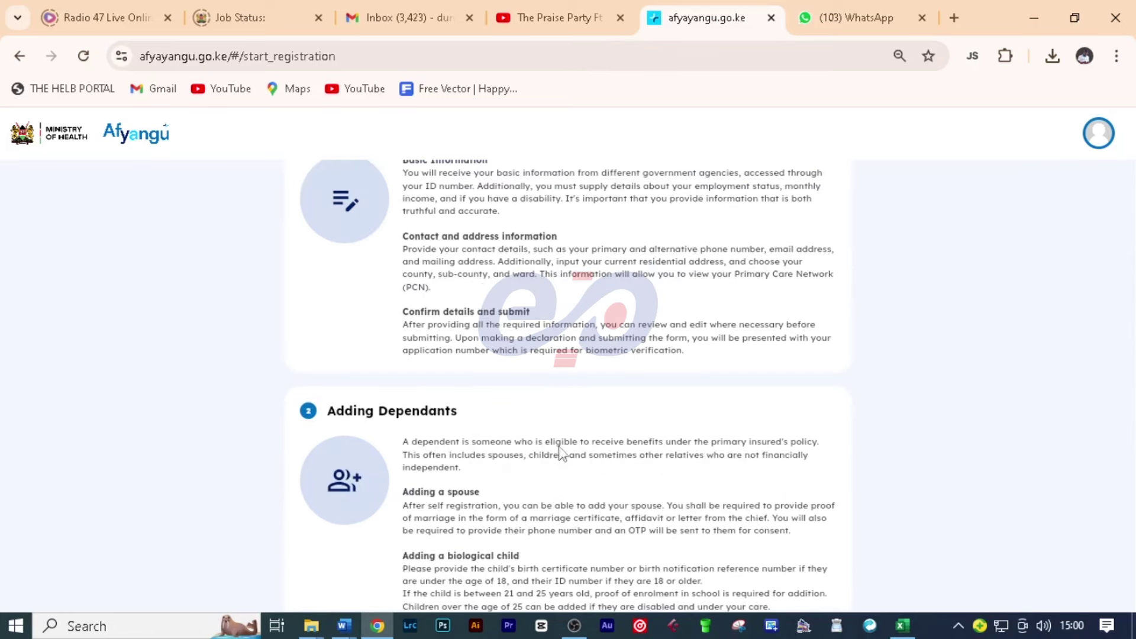
pyautogui.scroll(-4, 531, 448)
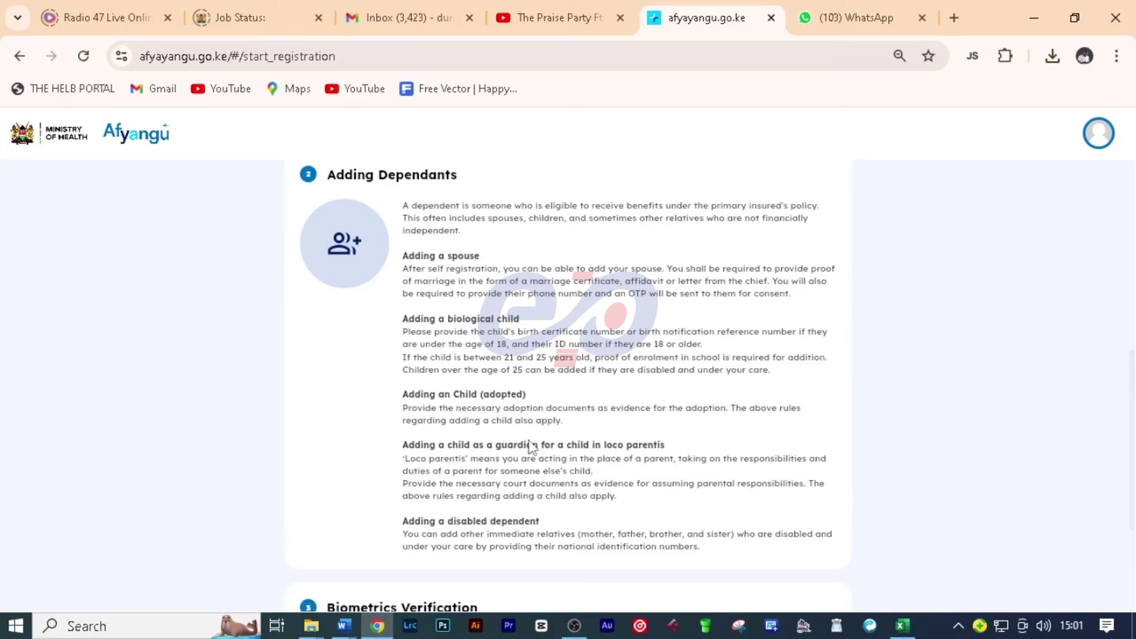
# Step: Scroll to the end of the registration guide and choose Continue Registration
pyautogui.scroll(-3, 531, 448)
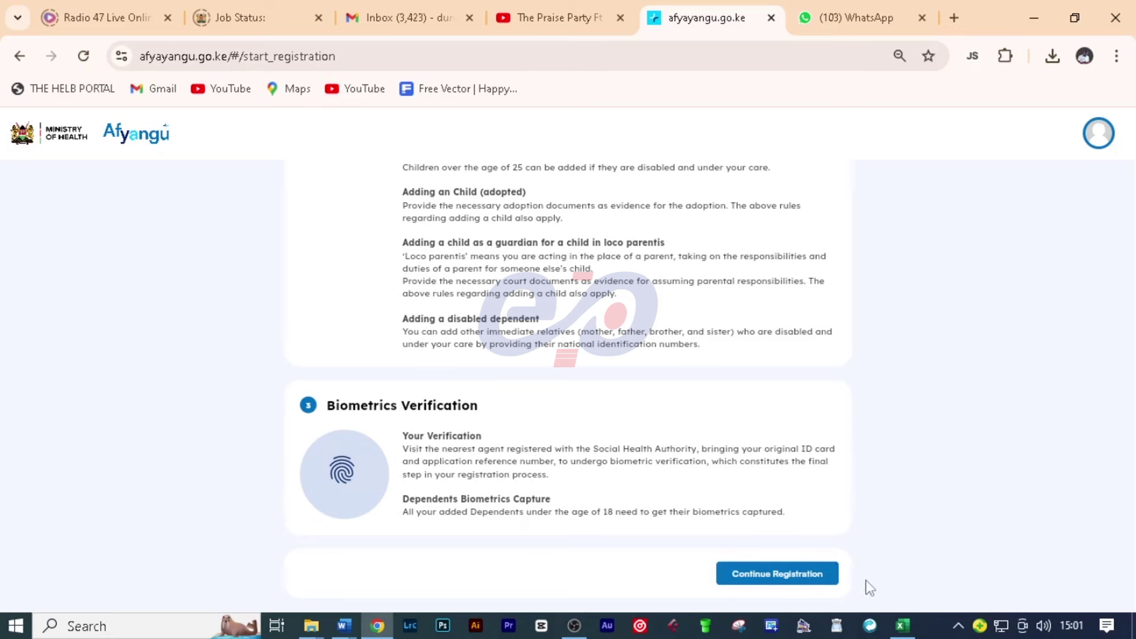
pyautogui.click(764, 577)
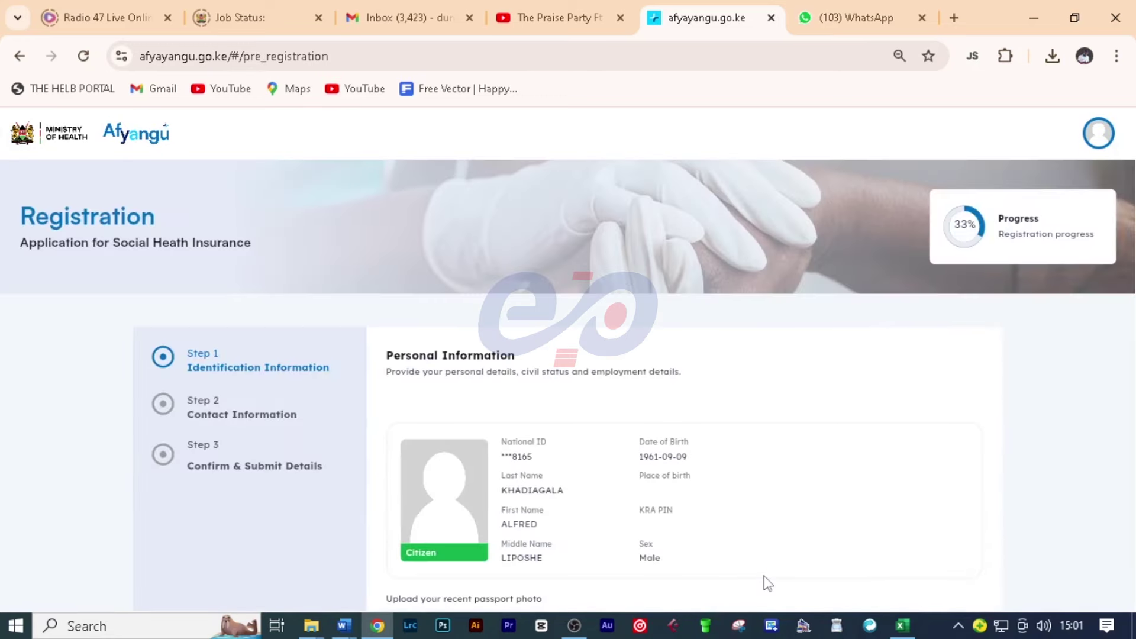
pyautogui.scroll(-2, 786, 407)
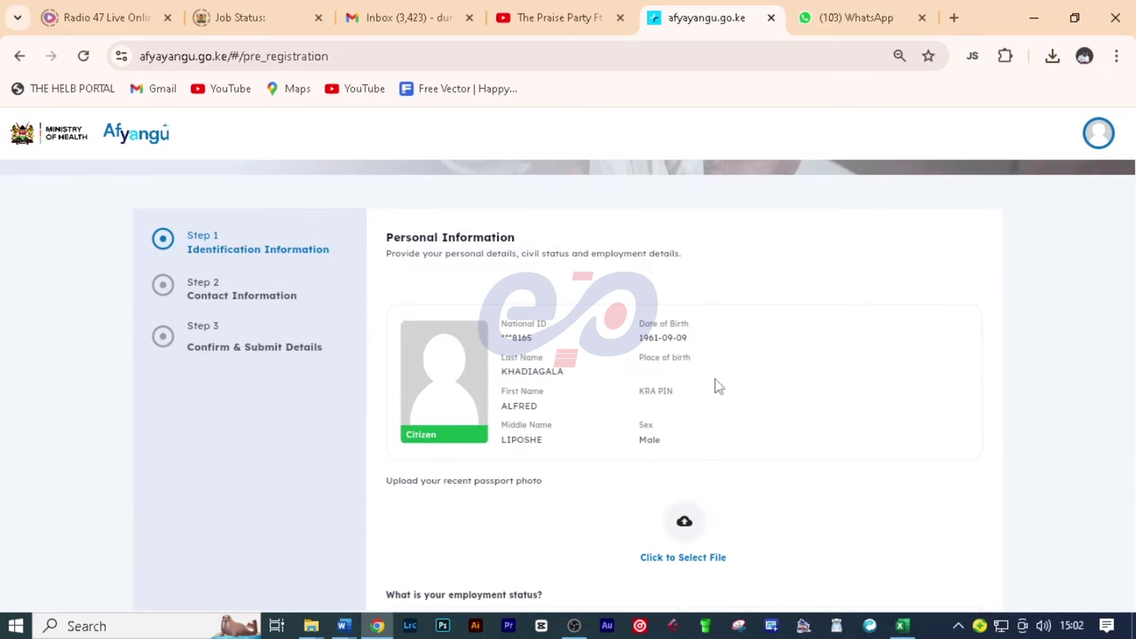
pyautogui.scroll(-2, 713, 381)
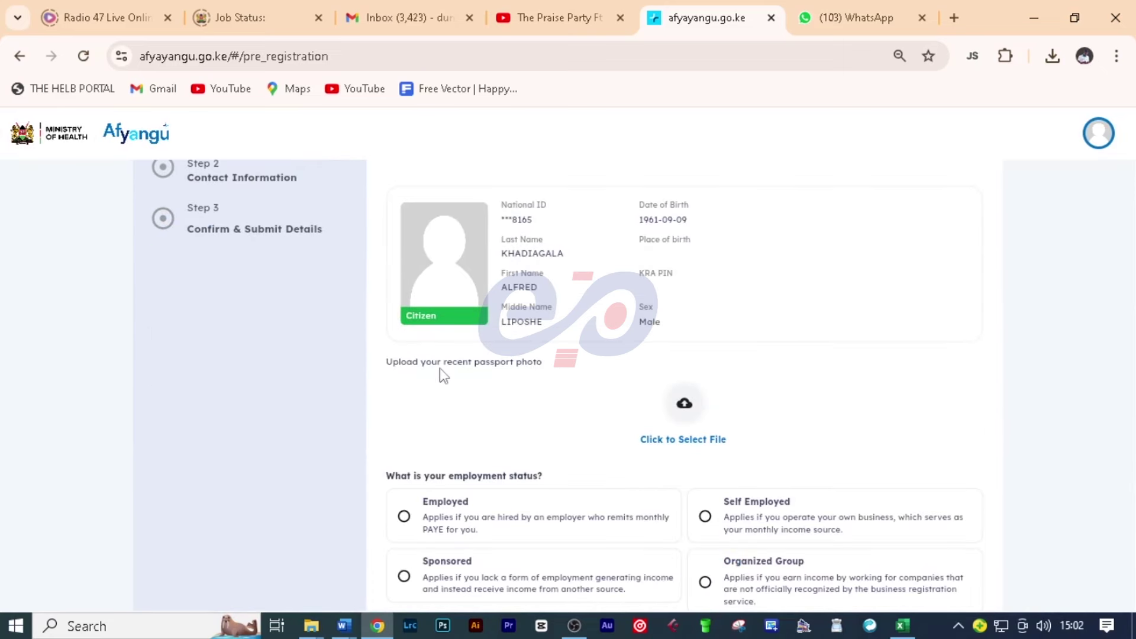
pyautogui.scroll(-2, 609, 443)
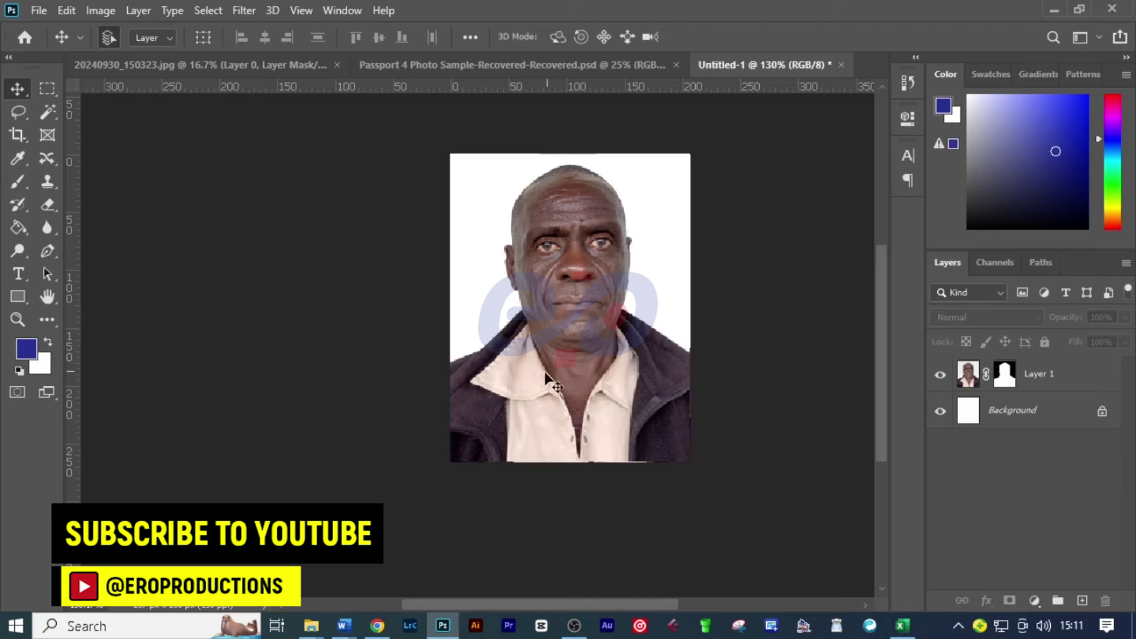
pyautogui.click(377, 626)
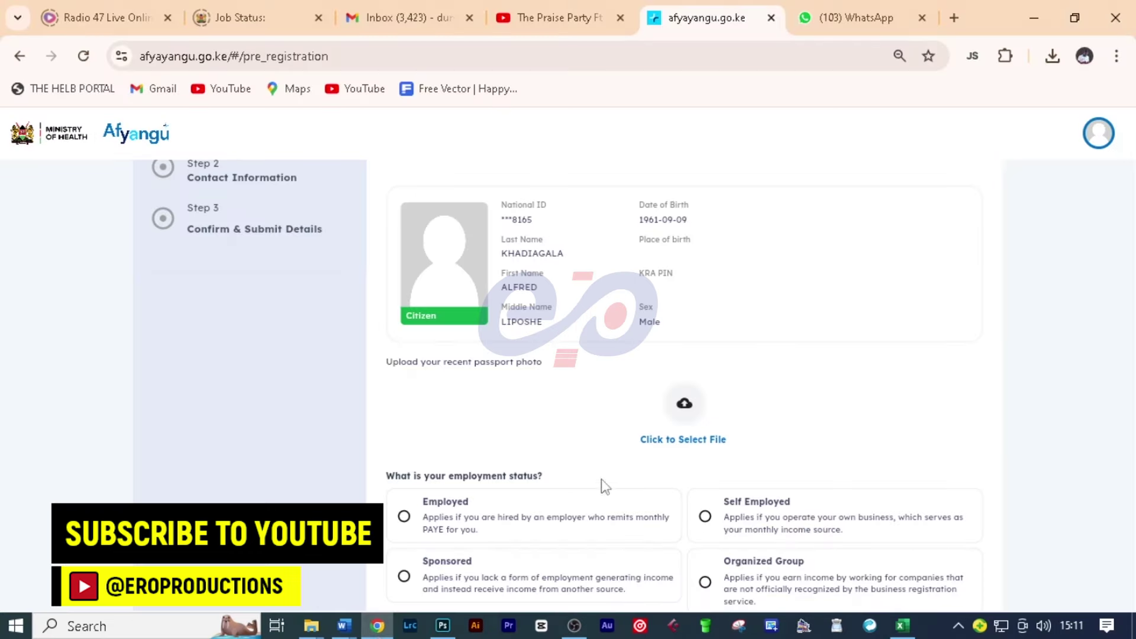
# Step: Load the passport photo from the Downloads folder through Gallery into the crop editor
pyautogui.click(701, 444)
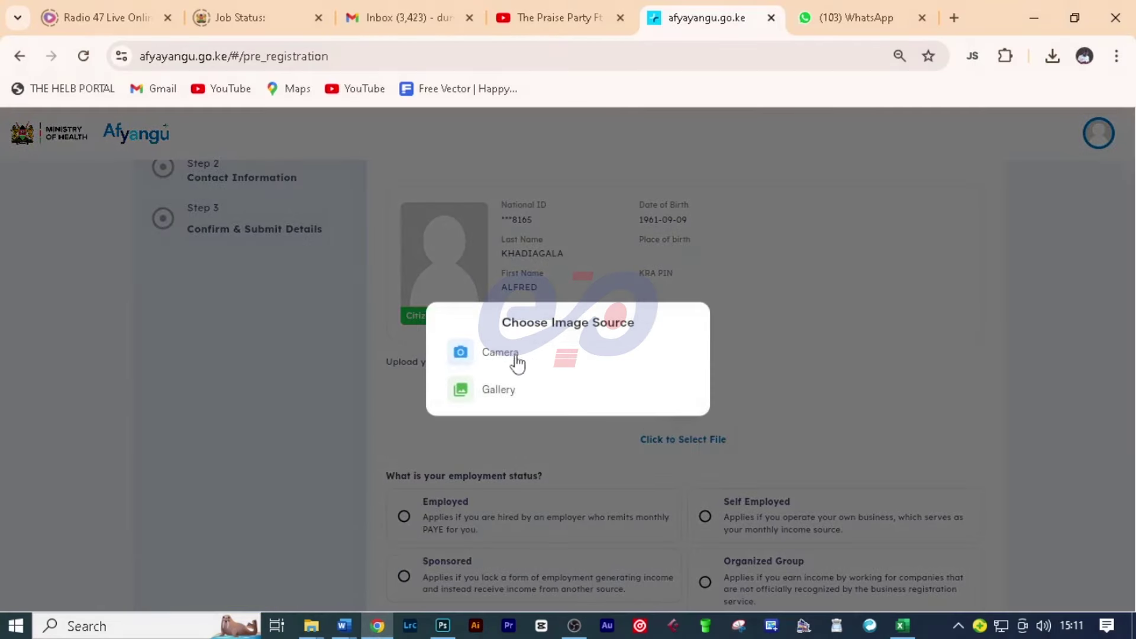
pyautogui.click(500, 396)
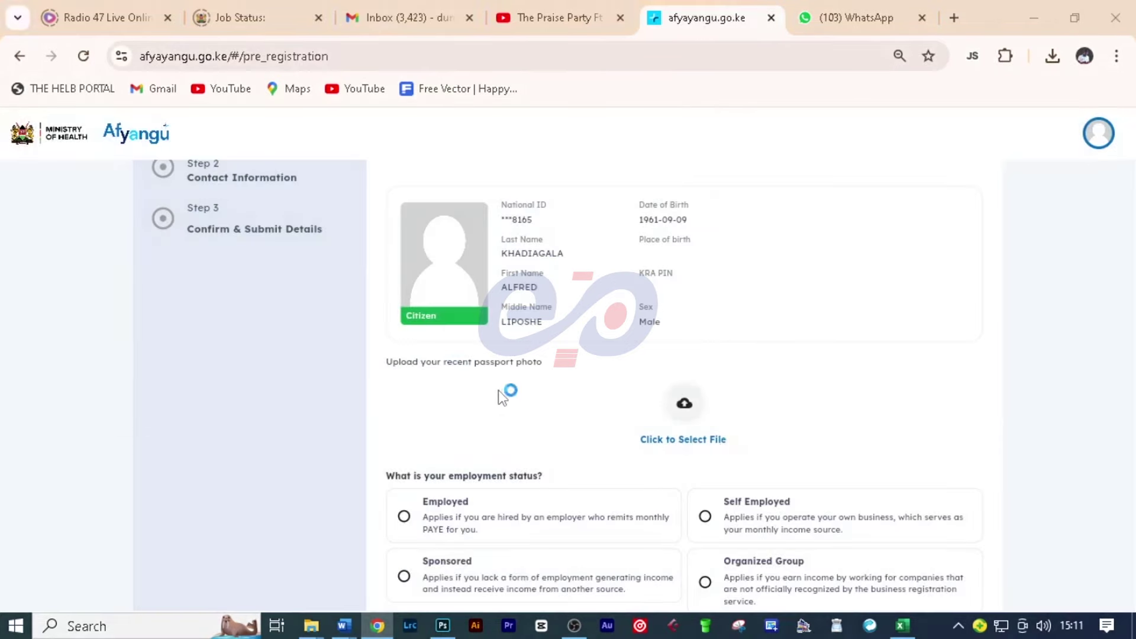
pyautogui.click(89, 190)
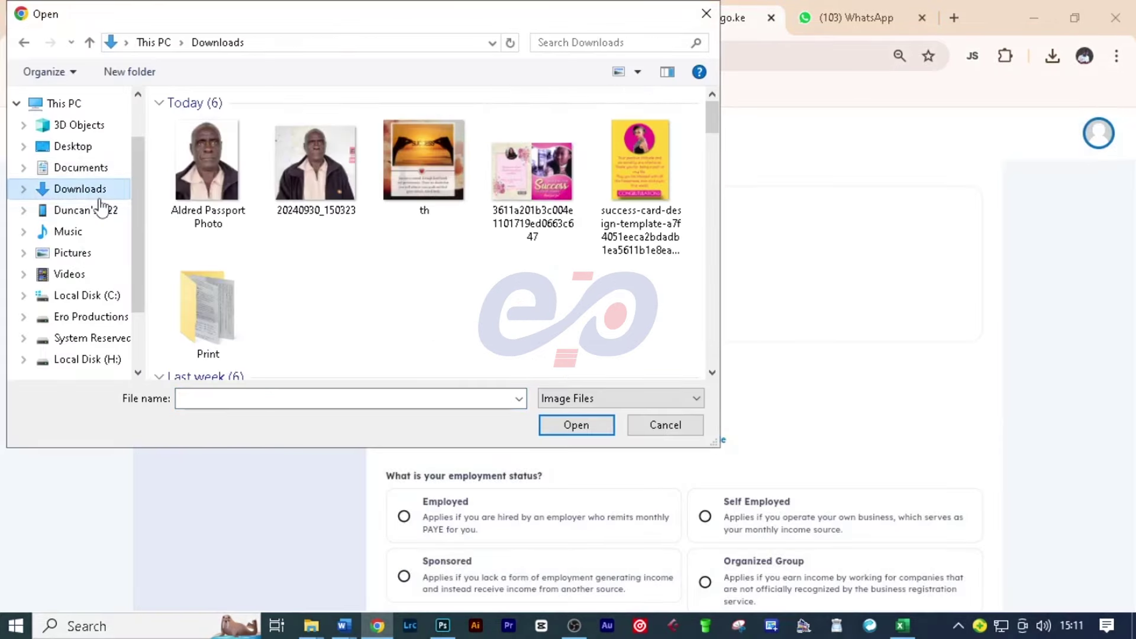
pyautogui.click(207, 177)
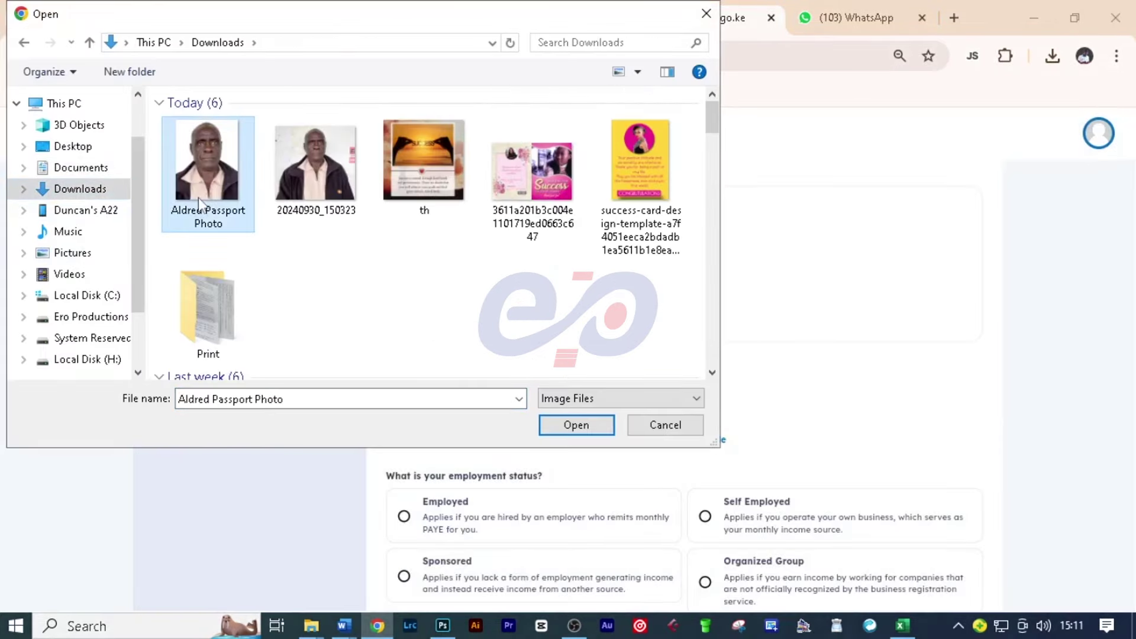
pyautogui.click(574, 426)
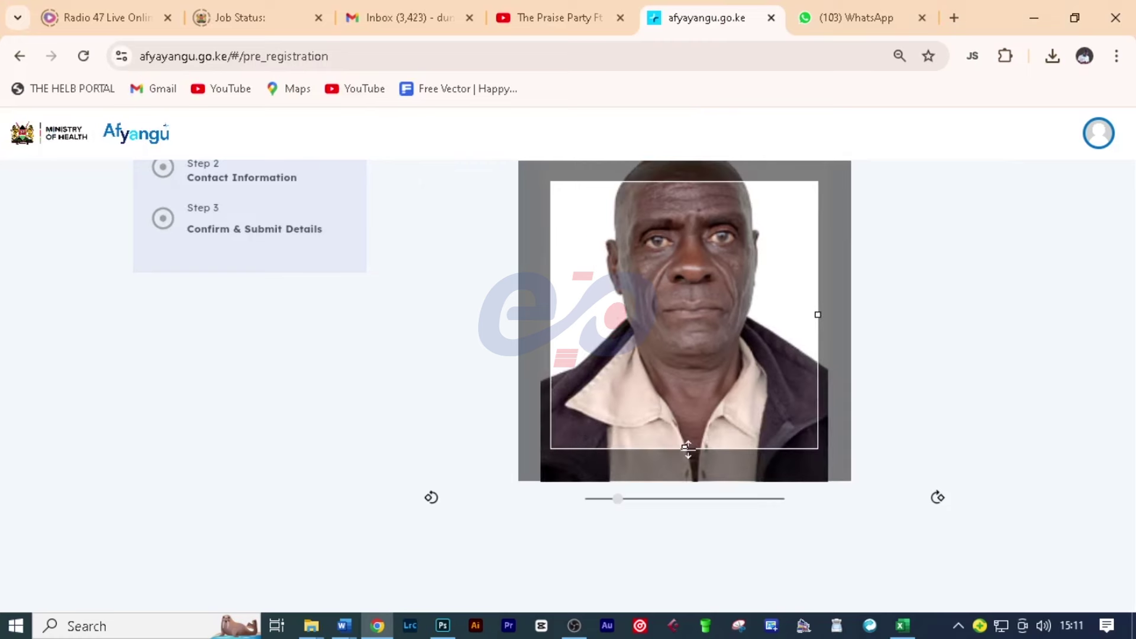
# Step: Adjust the crop box down to the shoulders and accept the cropped passport photo
pyautogui.moveTo(687, 448); pyautogui.dragTo(685, 504)
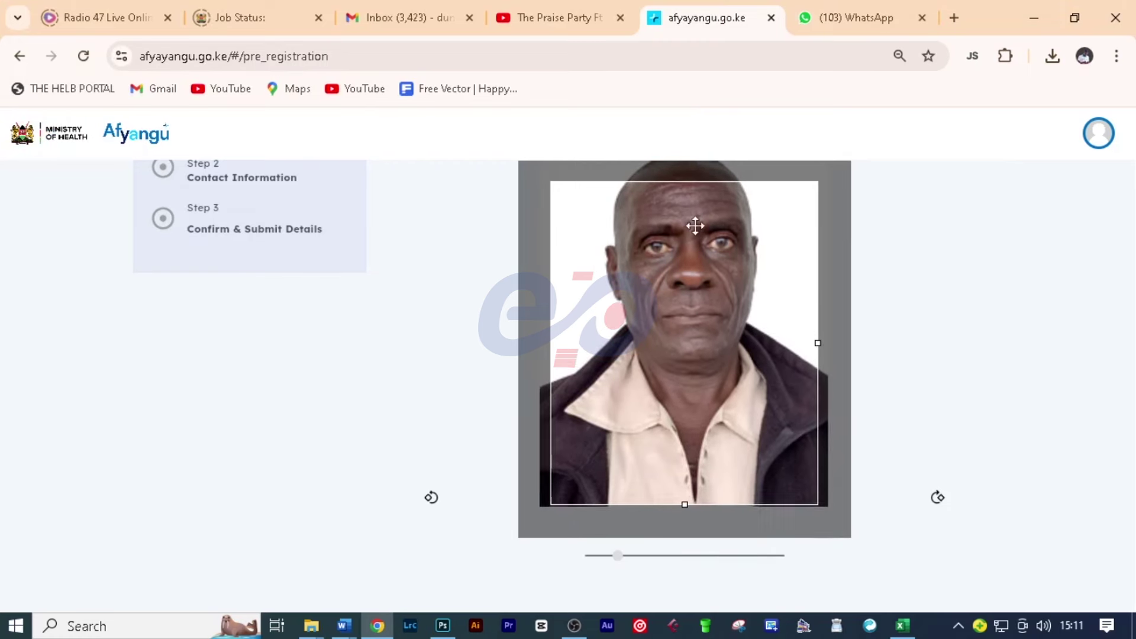
pyautogui.moveTo(695, 226); pyautogui.dragTo(696, 260)
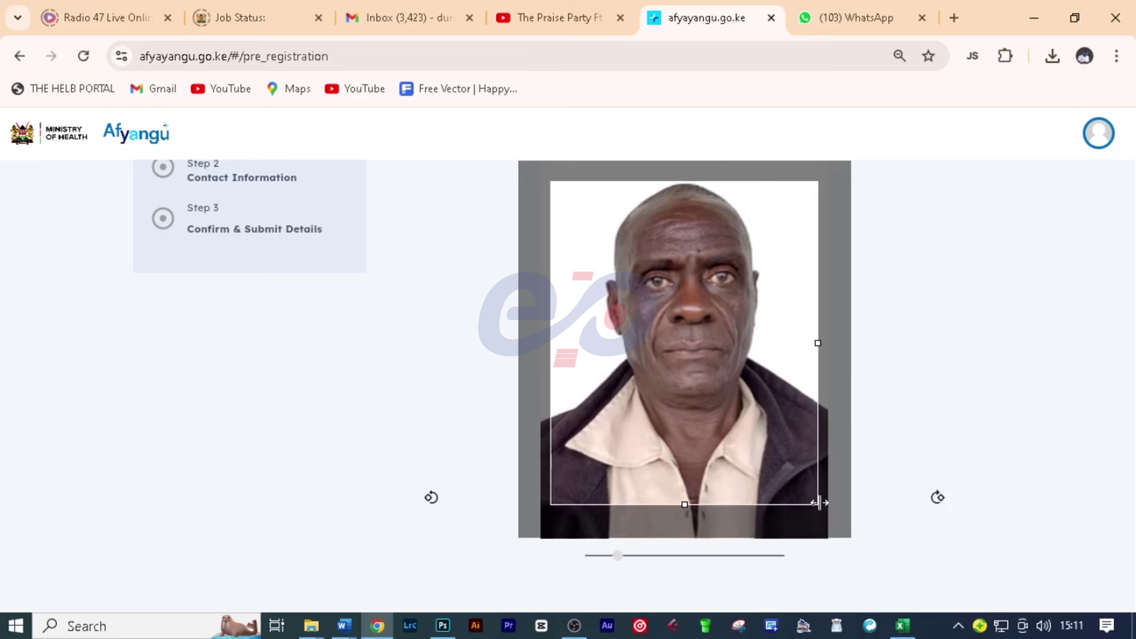
pyautogui.moveTo(685, 505); pyautogui.dragTo(687, 552)
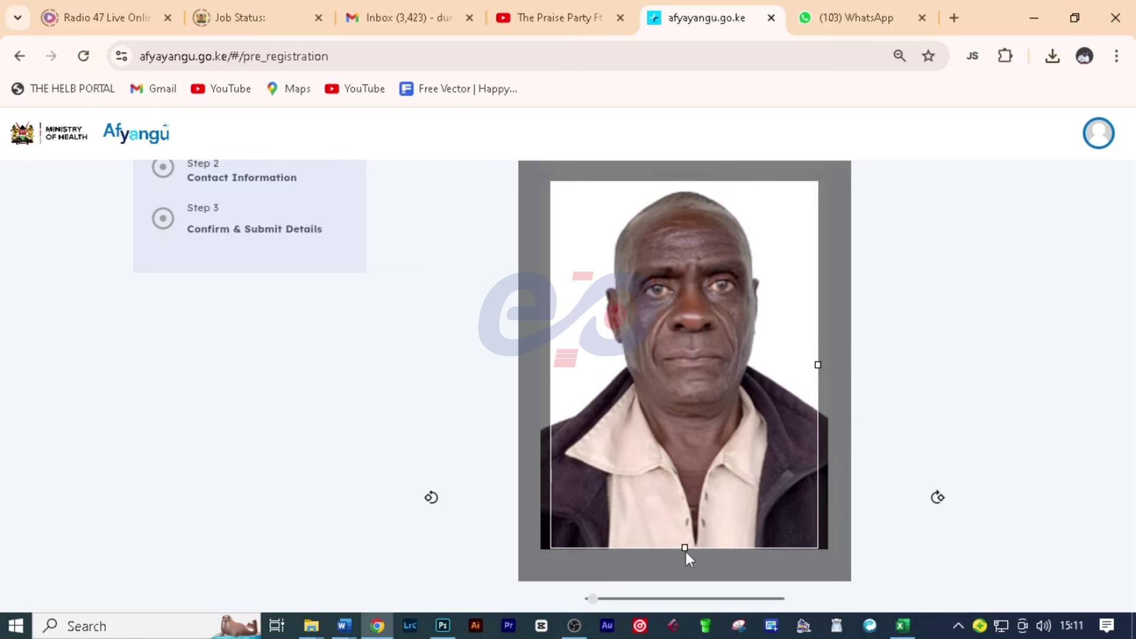
pyautogui.moveTo(710, 375); pyautogui.dragTo(709, 375)
pyautogui.scroll(2, 938, 435)
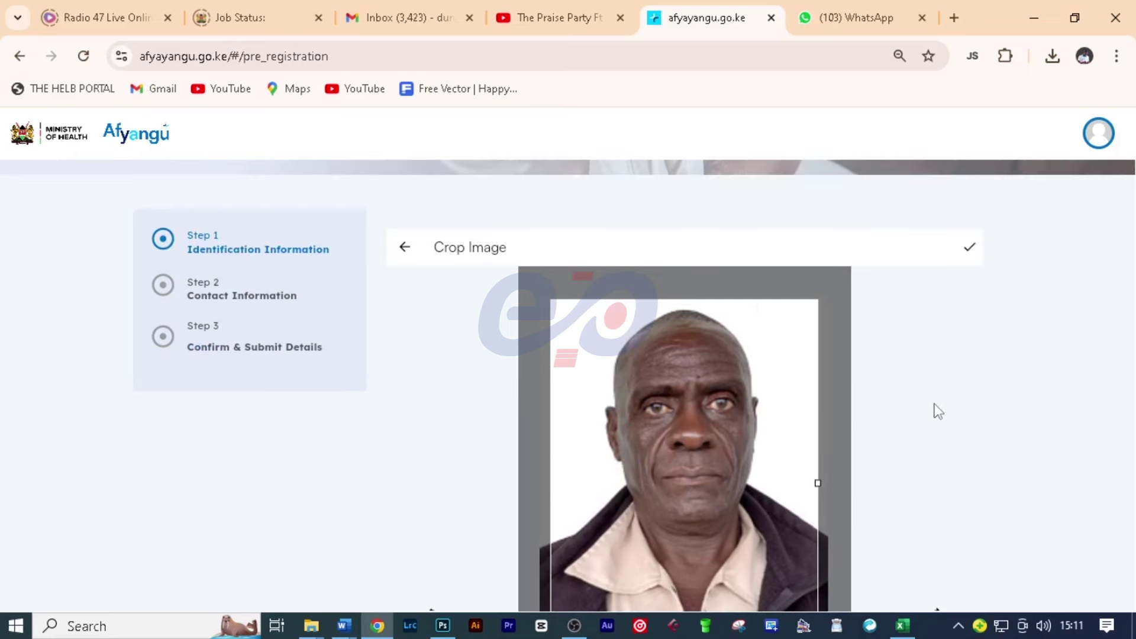
pyautogui.click(969, 250)
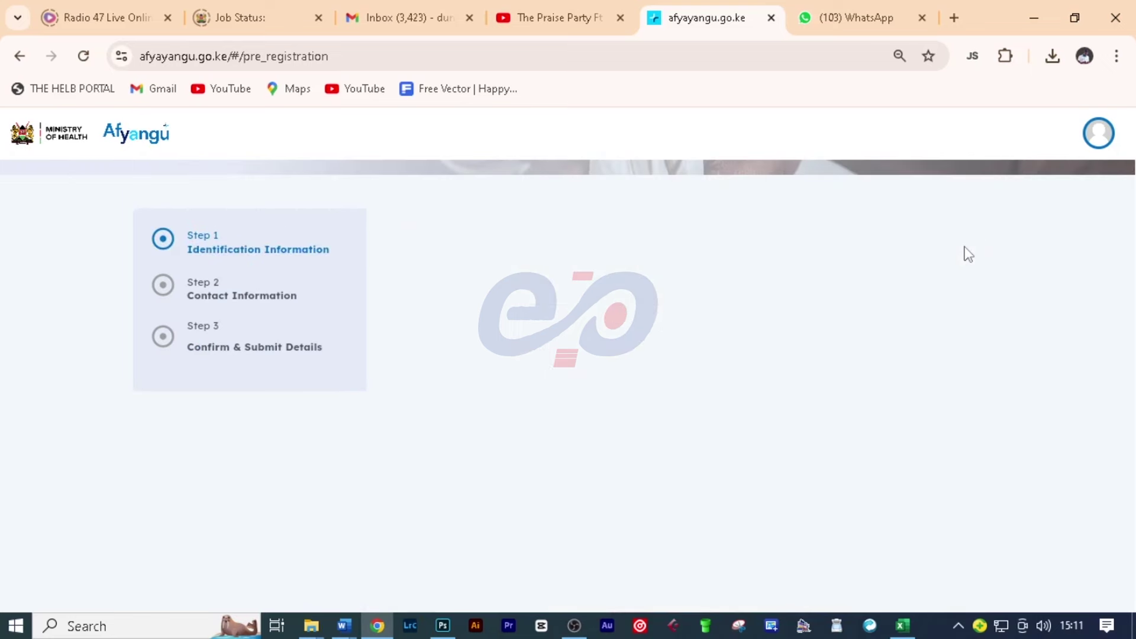
# Step: Enter KES 1500 gross monthly income as Sponsored, mark civil status Married, and proceed
pyautogui.scroll(-4, 783, 414)
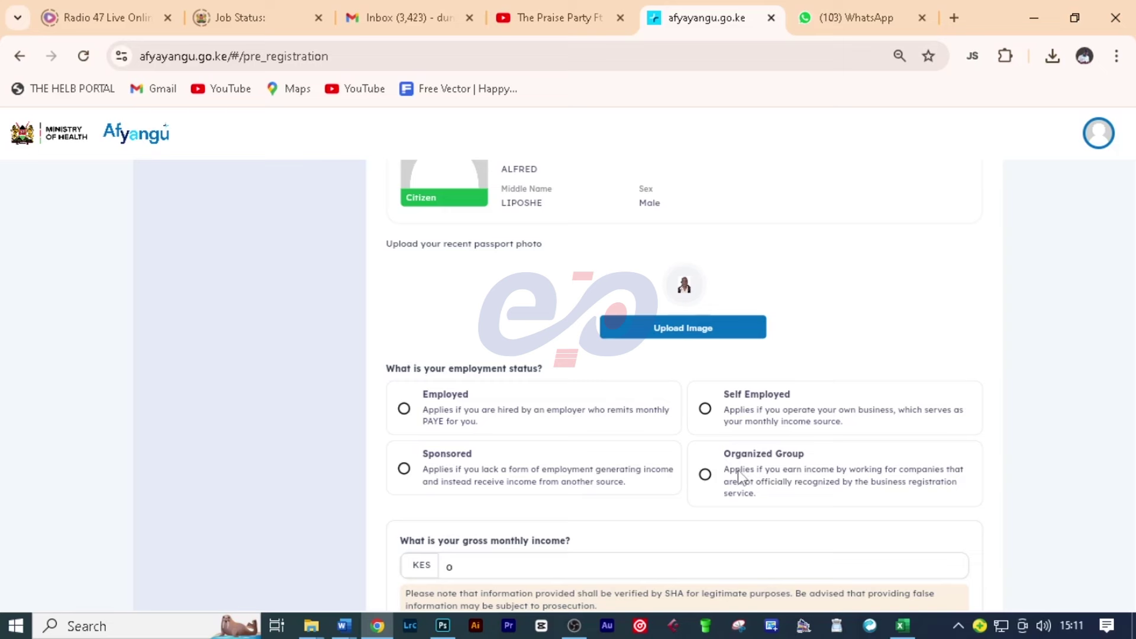
pyautogui.scroll(-2, 788, 435)
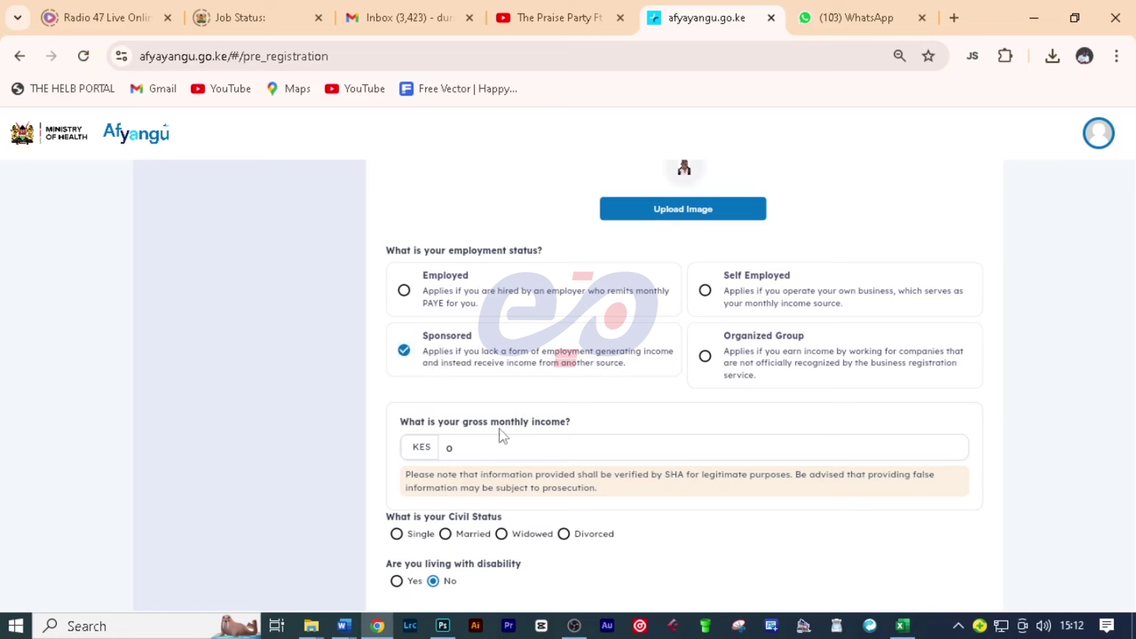
pyautogui.click(477, 448)
pyautogui.write('1500')
pyautogui.scroll(-2, 609, 466)
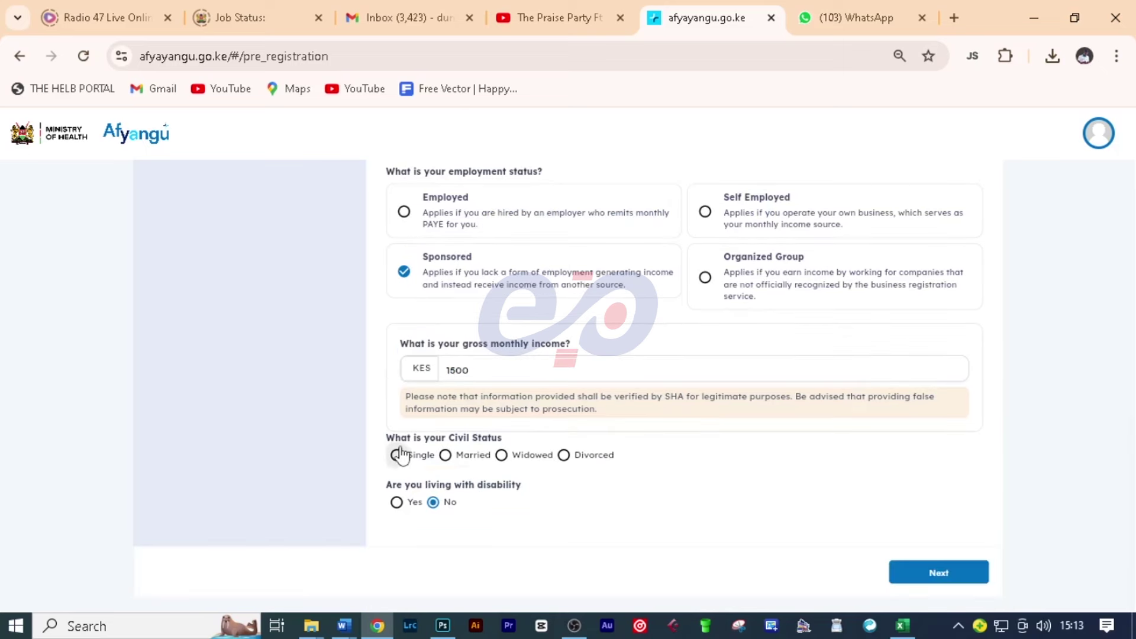
pyautogui.click(445, 457)
pyautogui.click(892, 572)
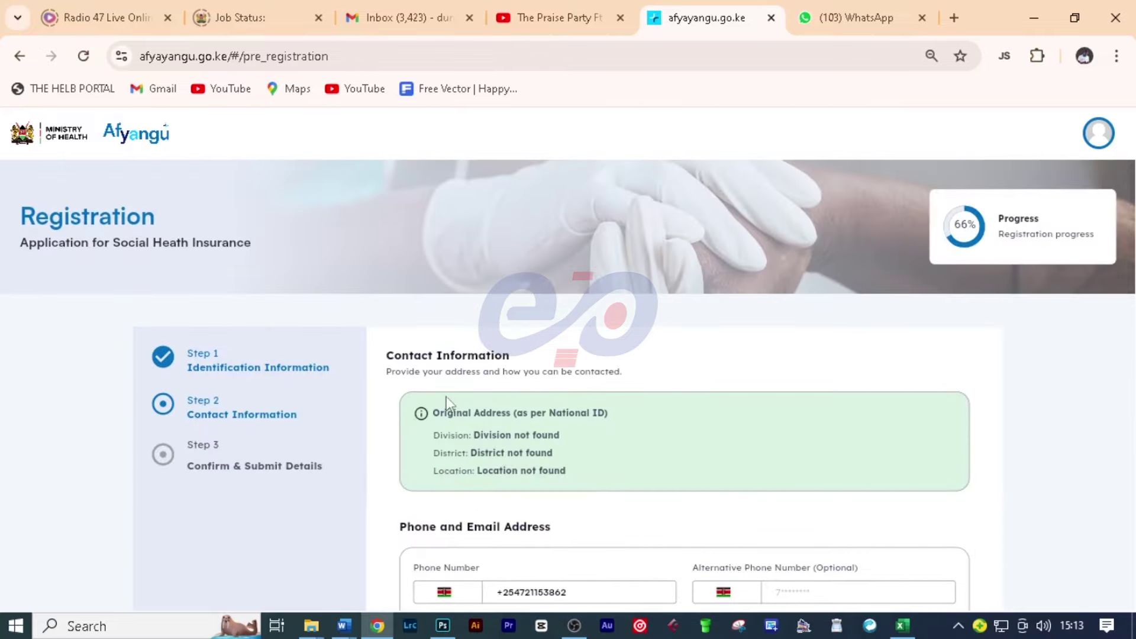
# Step: Type SHING'ODO SUB-LOCATION into the Residential Address field on the Contact Information step
pyautogui.scroll(-2, 531, 439)
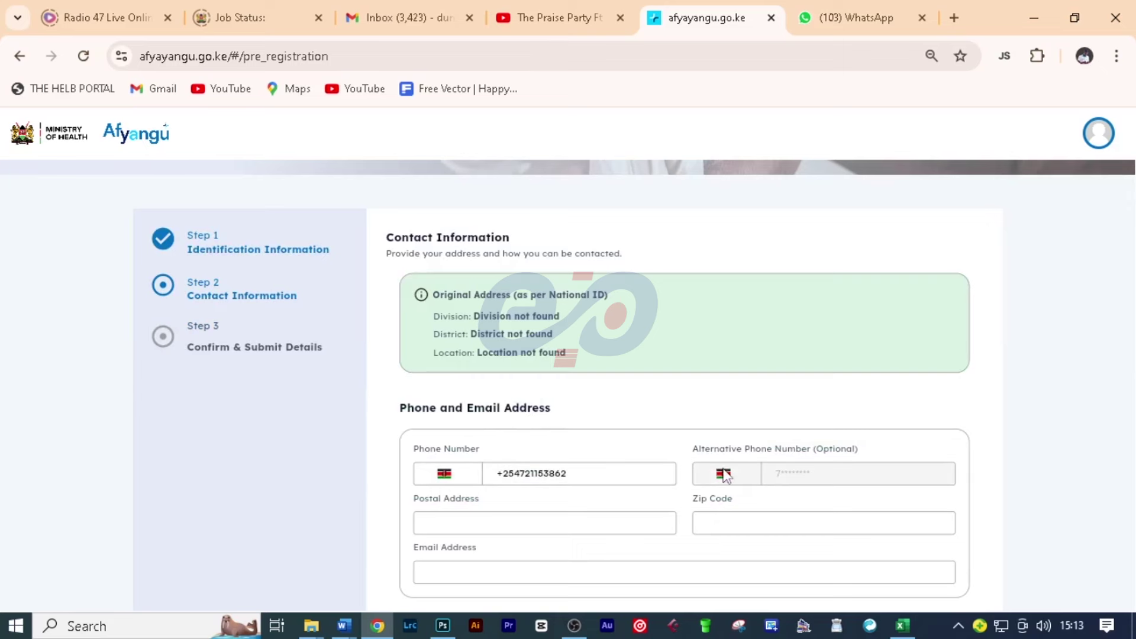
pyautogui.scroll(-2, 680, 462)
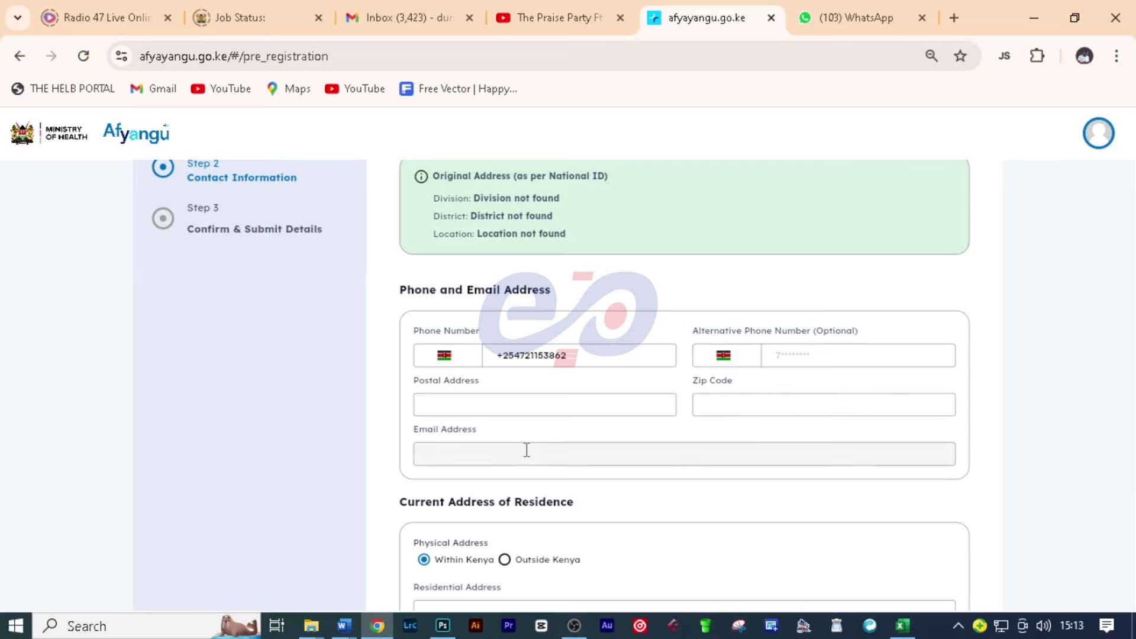
pyautogui.scroll(-2, 527, 450)
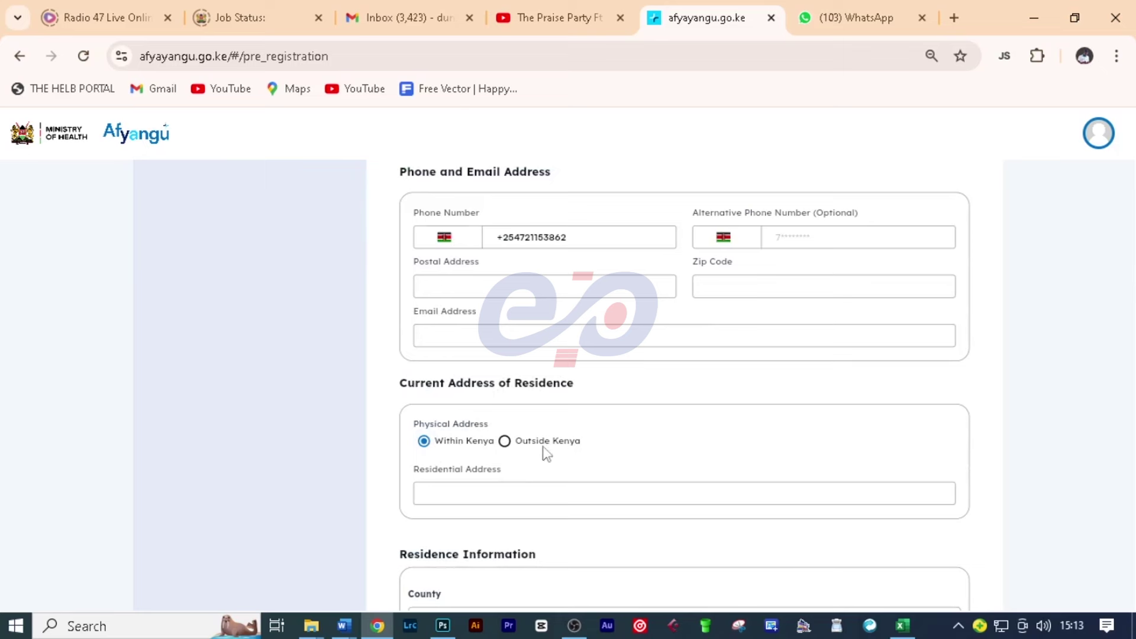
pyautogui.scroll(-2, 450, 438)
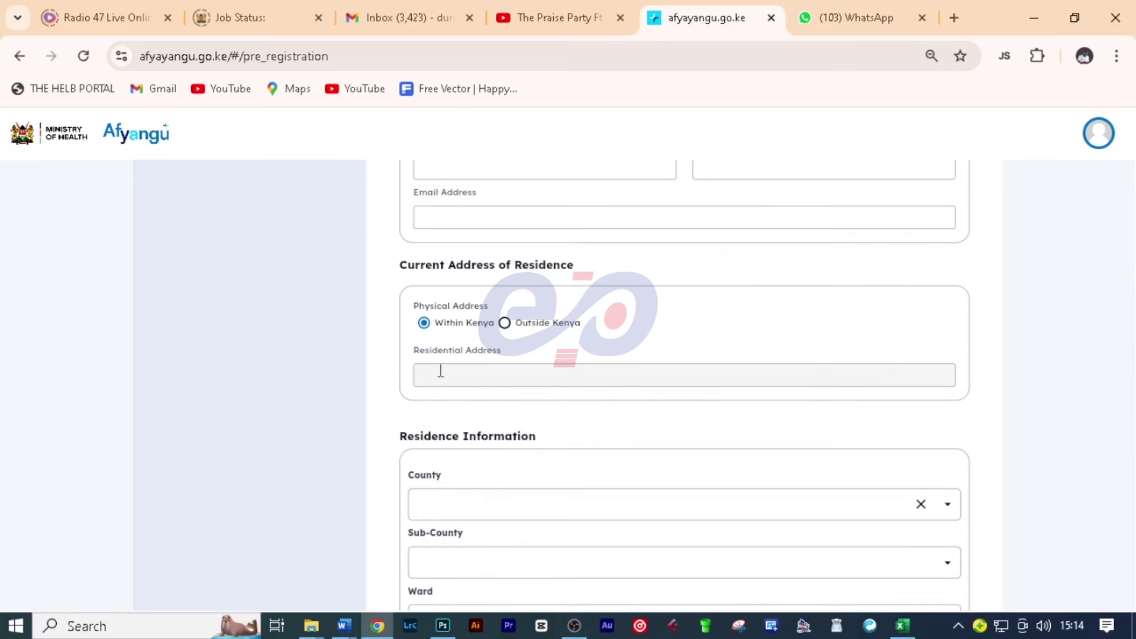
pyautogui.click(479, 377)
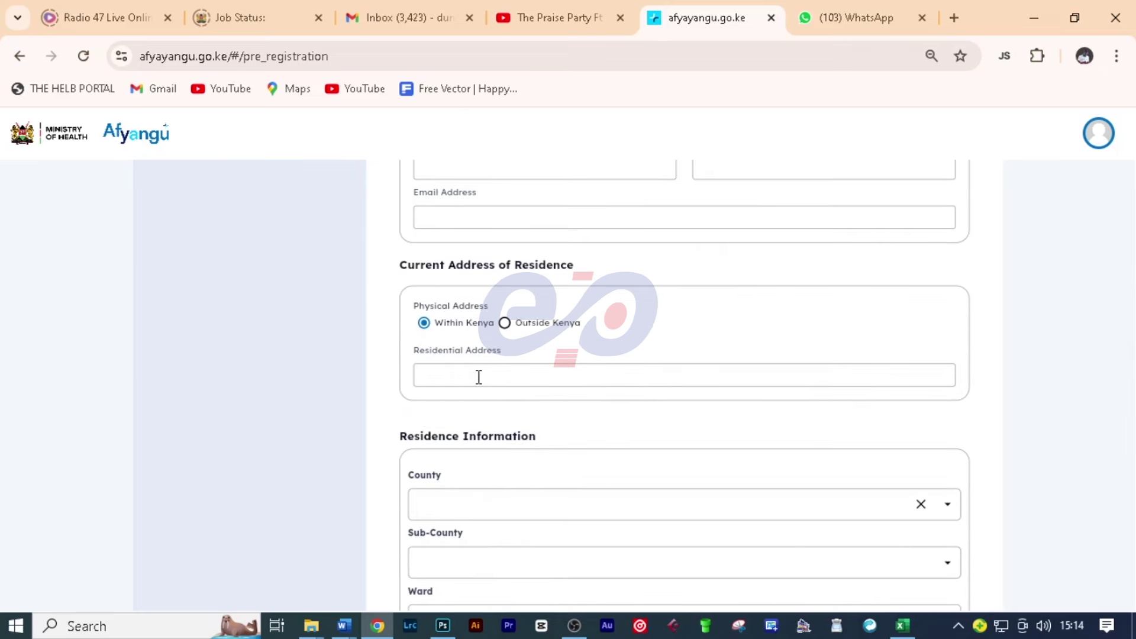
pyautogui.write("SHING'ODO SUB-LOCATION")
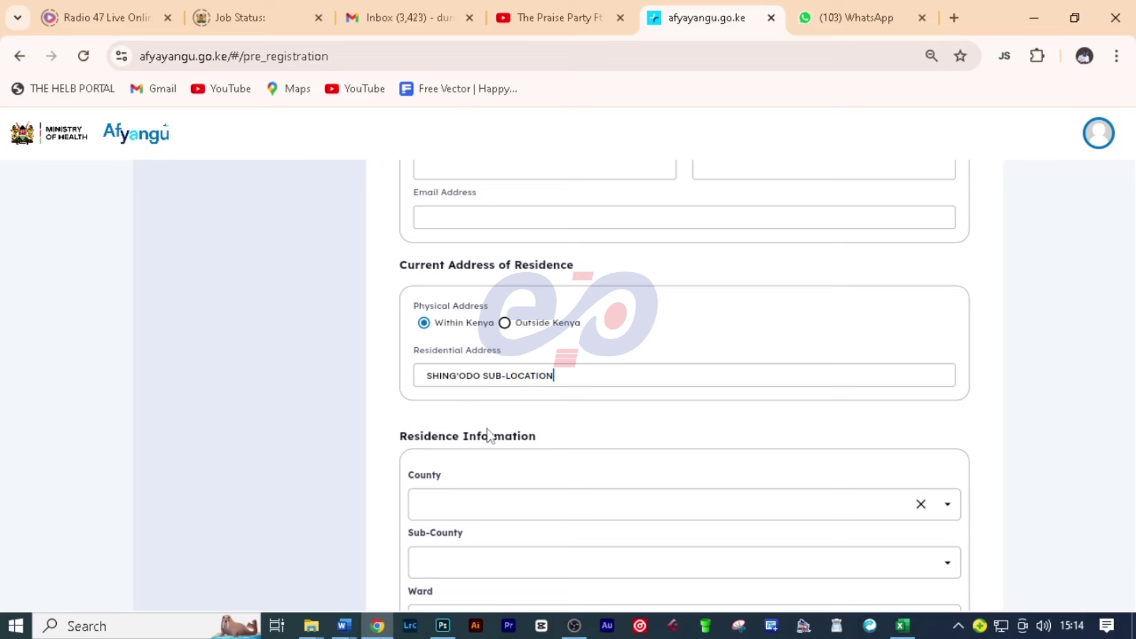
pyautogui.scroll(-2, 395, 420)
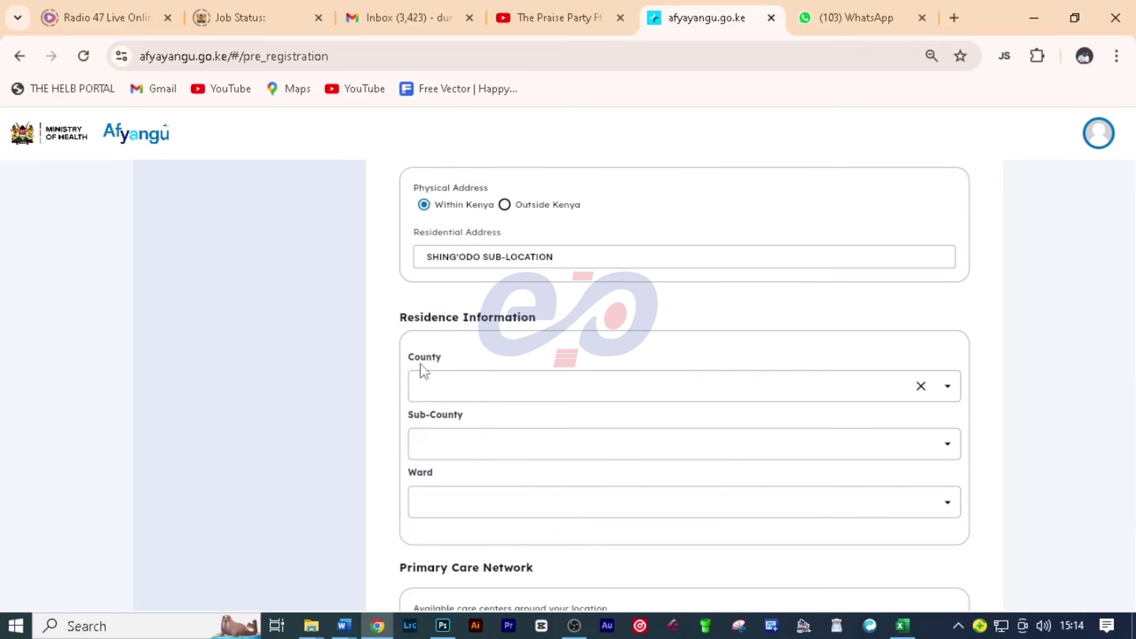
# Step: Search for and choose KAKAMEGA county, then SHINYALU sub-county and ISUKHA CENTRAL ward
pyautogui.click(452, 390)
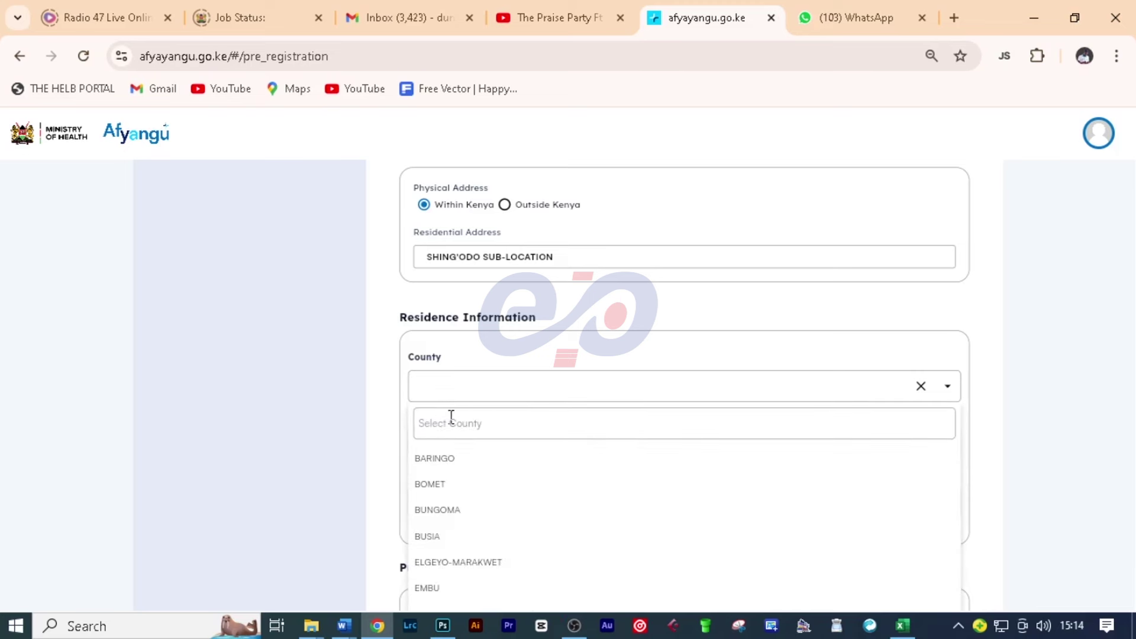
pyautogui.write('KAKAMEGA')
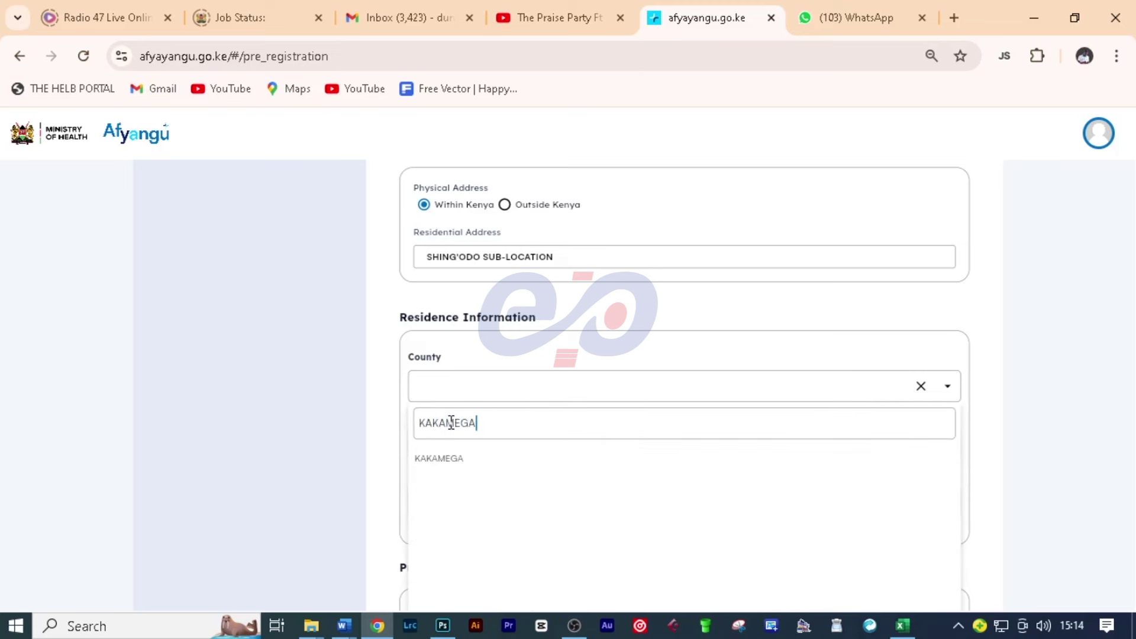
pyautogui.click(452, 463)
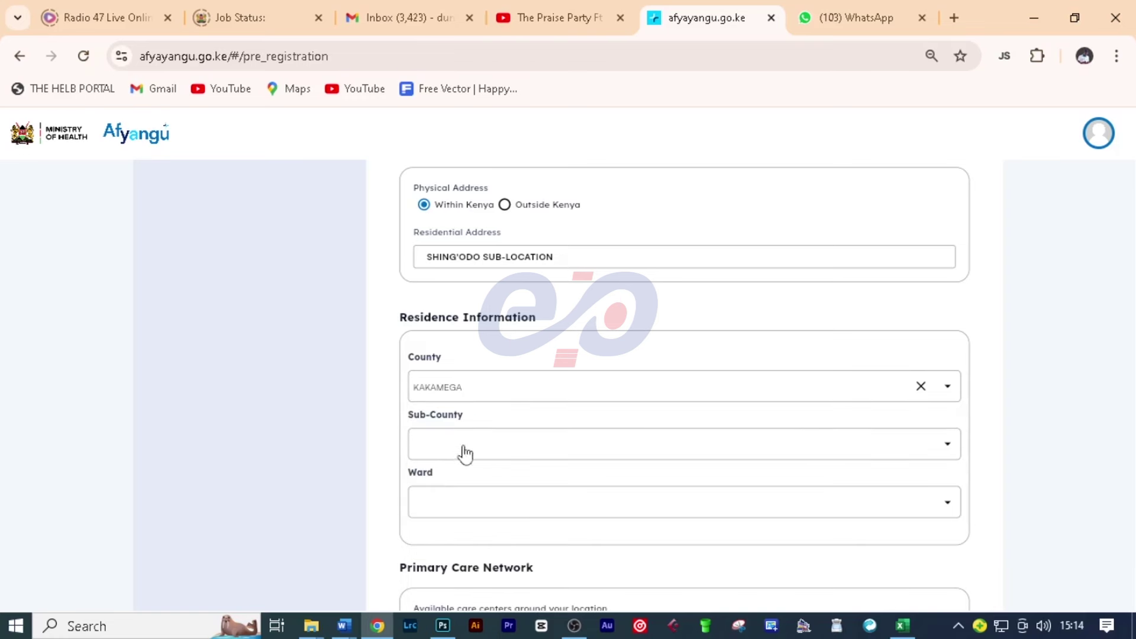
pyautogui.click(462, 445)
pyautogui.scroll(-2, 438, 515)
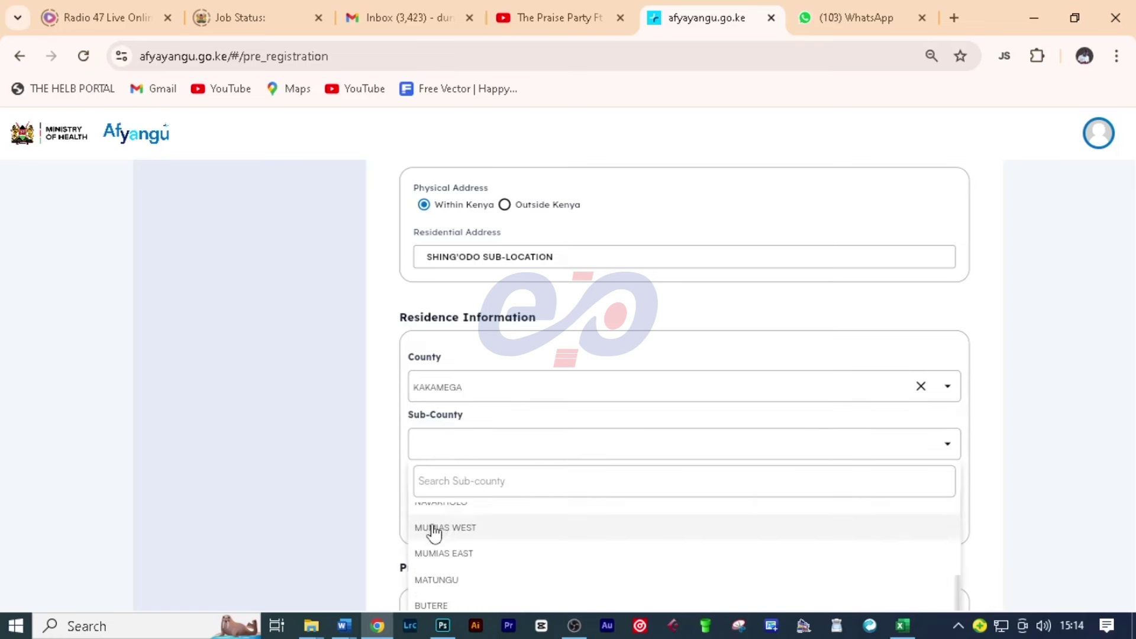
pyautogui.scroll(-2, 433, 530)
pyautogui.click(461, 540)
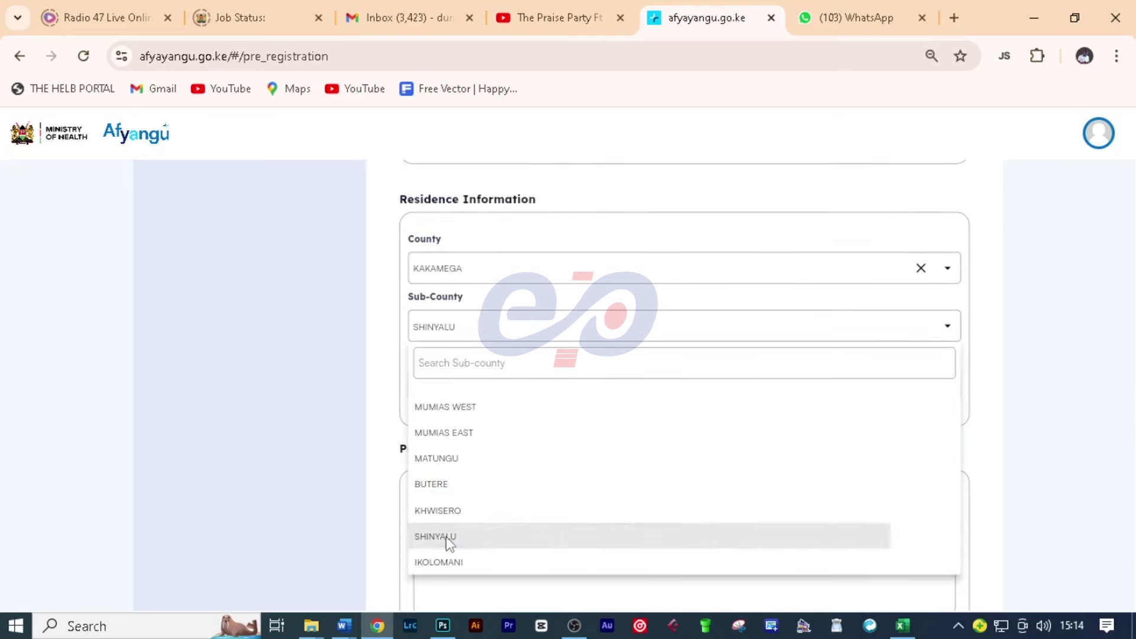
pyautogui.click(447, 392)
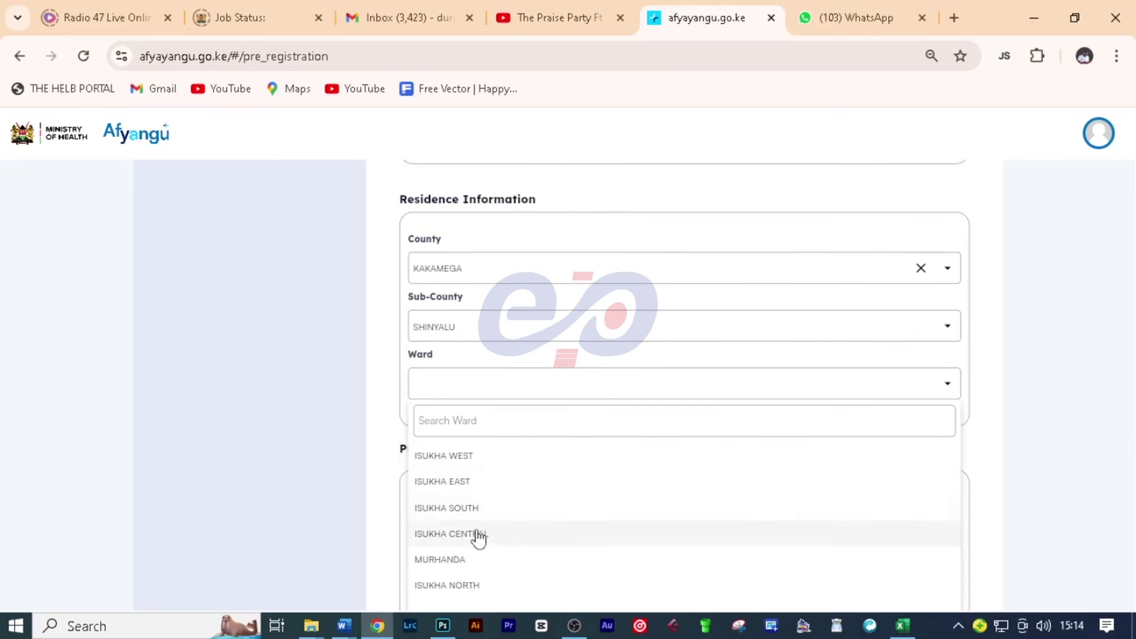
pyautogui.click(488, 537)
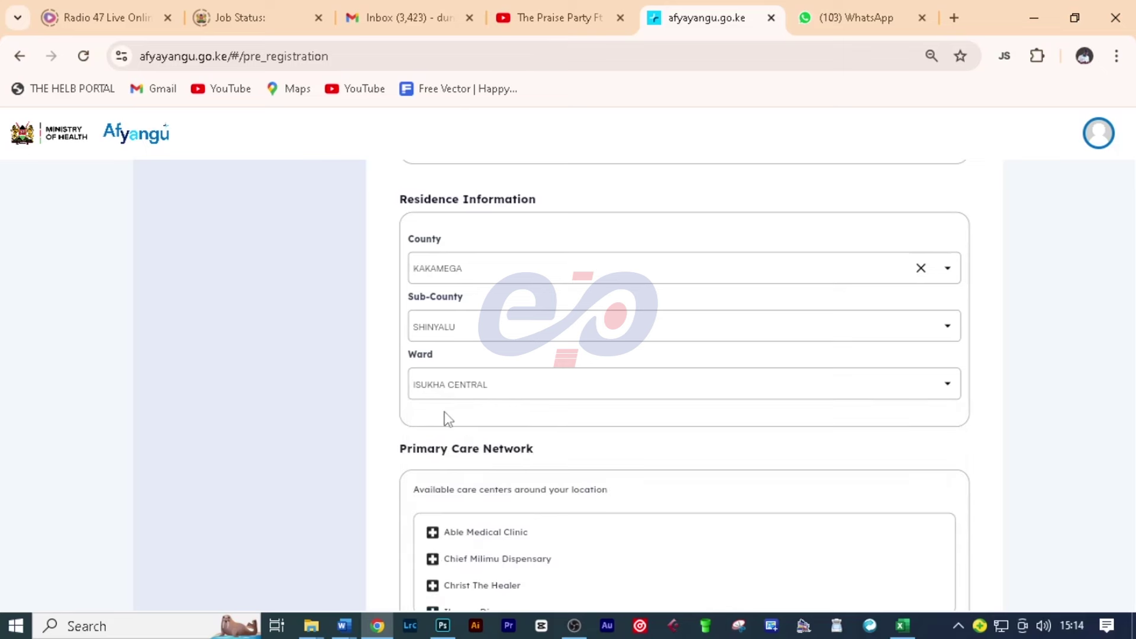
pyautogui.scroll(-2, 444, 417)
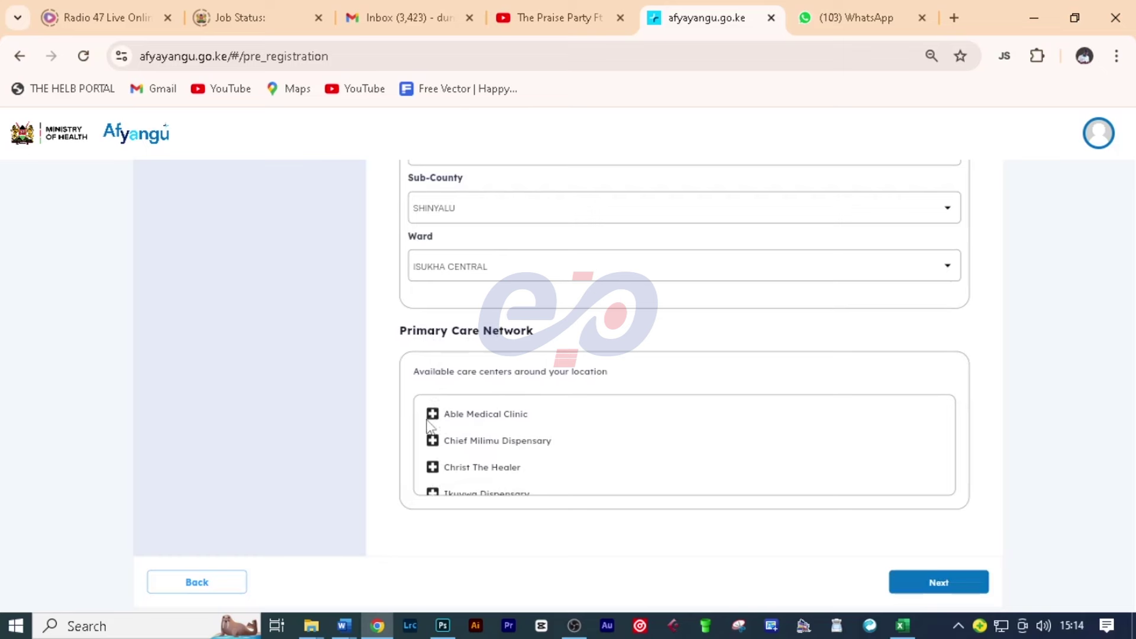
# Step: Look through the Primary Care Network list and continue to the review and declaration page
pyautogui.scroll(-10, 472, 464)
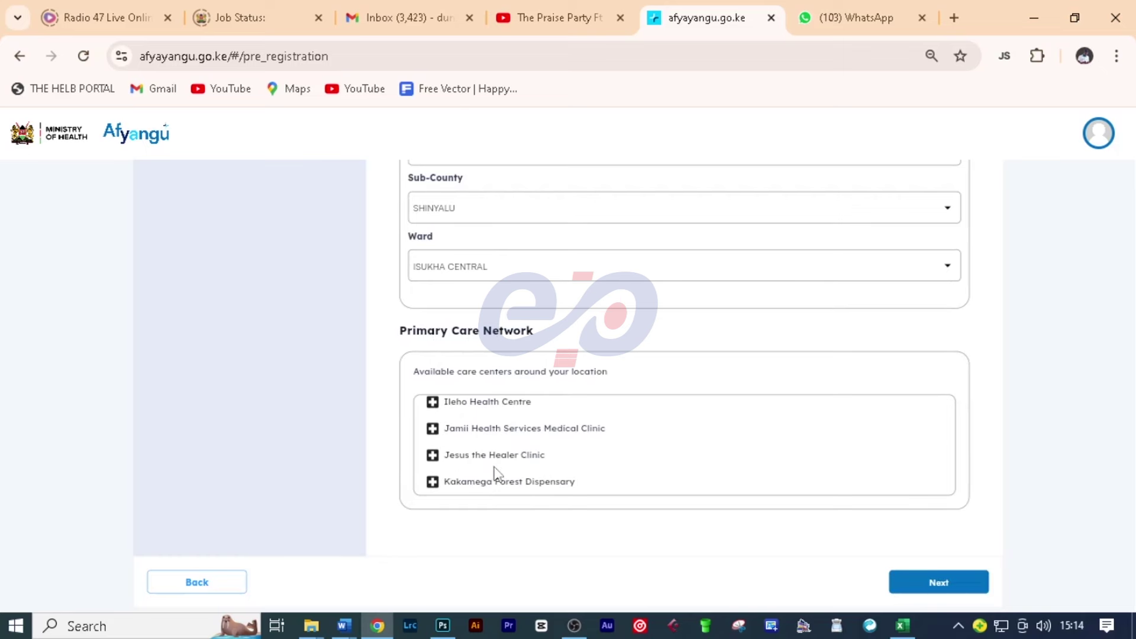
pyautogui.scroll(-3, 472, 464)
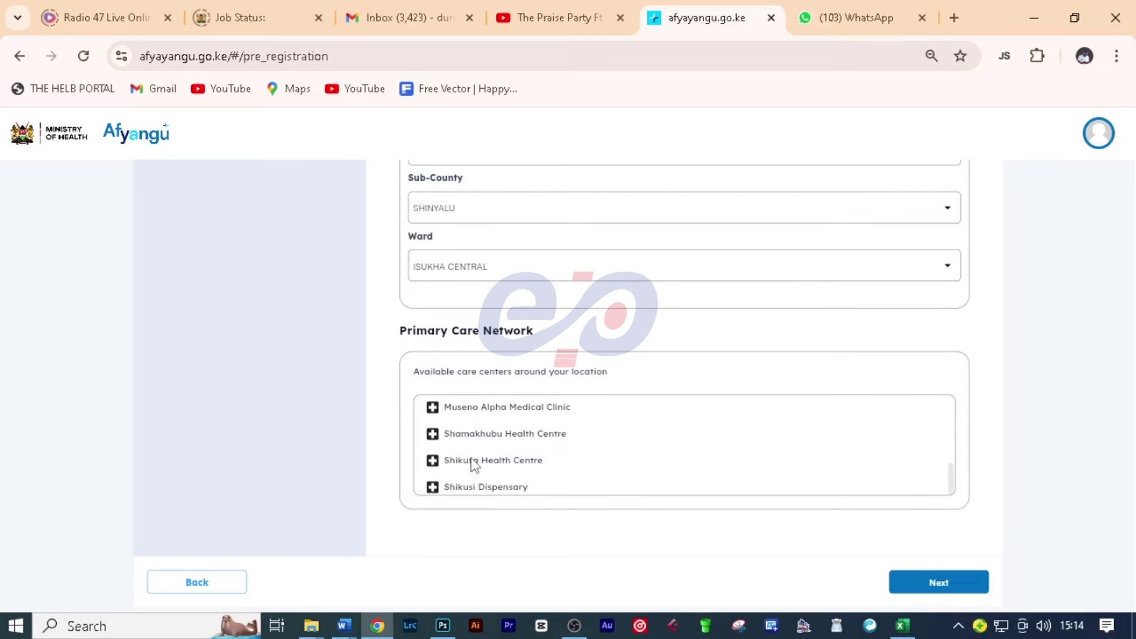
pyautogui.scroll(8, 472, 465)
pyautogui.scroll(-5, 472, 464)
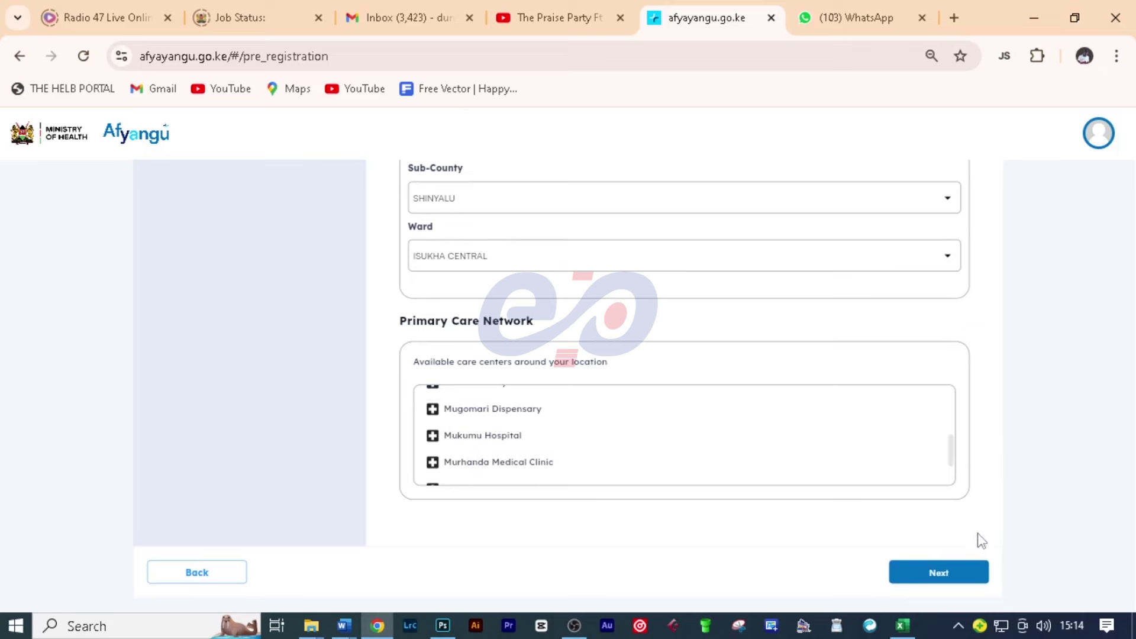
pyautogui.click(937, 576)
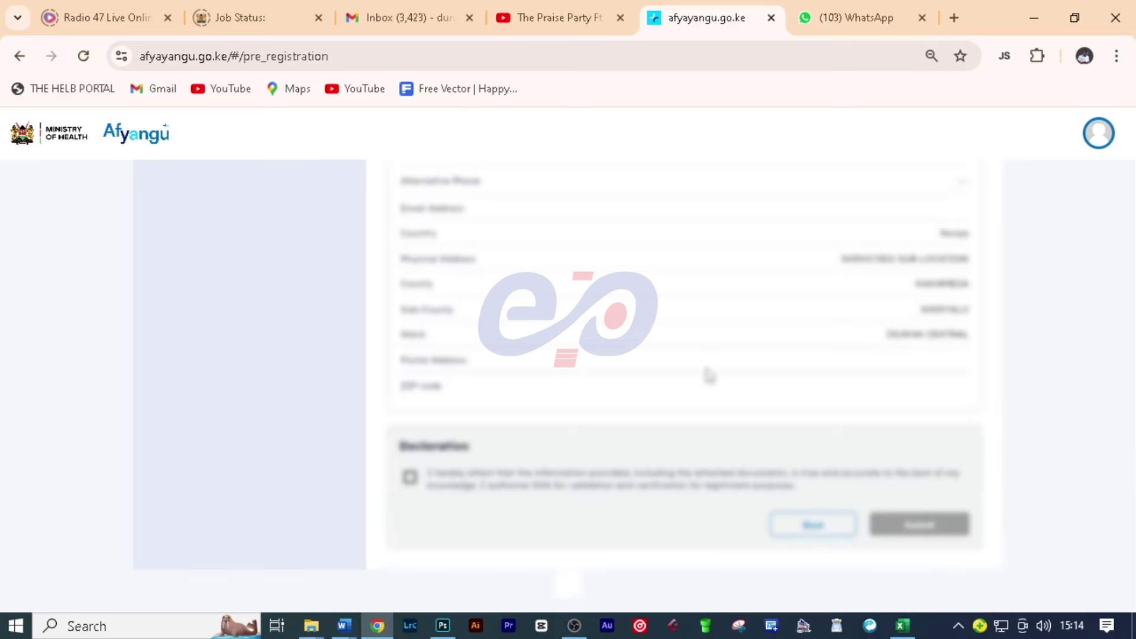
# Step: Review the summarised contact and residence details, then submit the SHA registration application
pyautogui.scroll(2, 709, 374)
pyautogui.scroll(6, 709, 374)
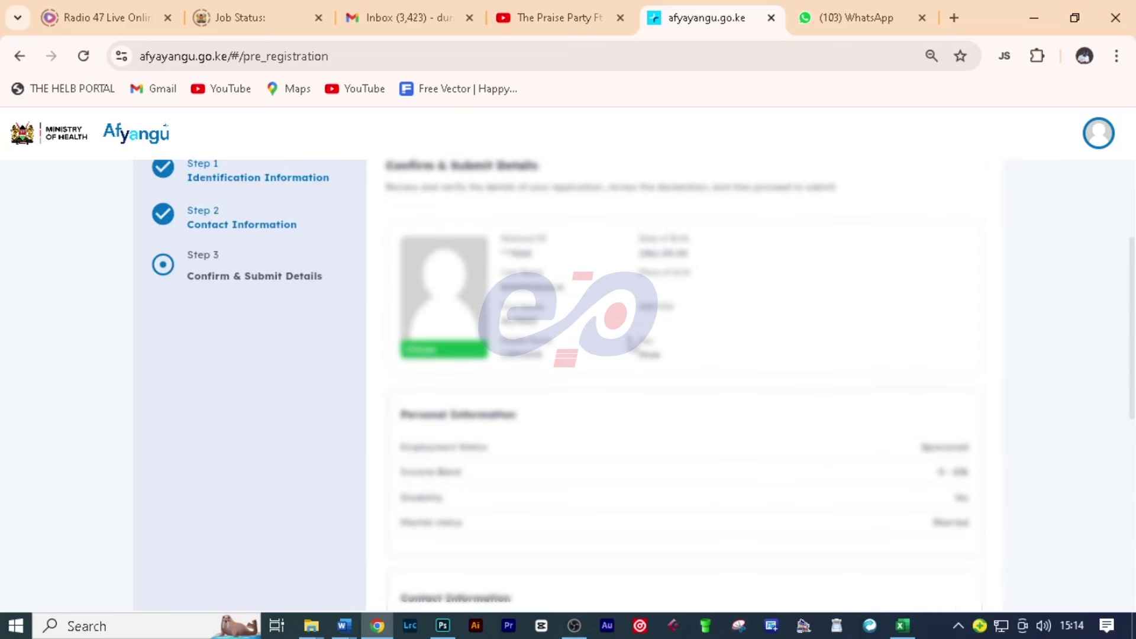
pyautogui.scroll(-2, 632, 343)
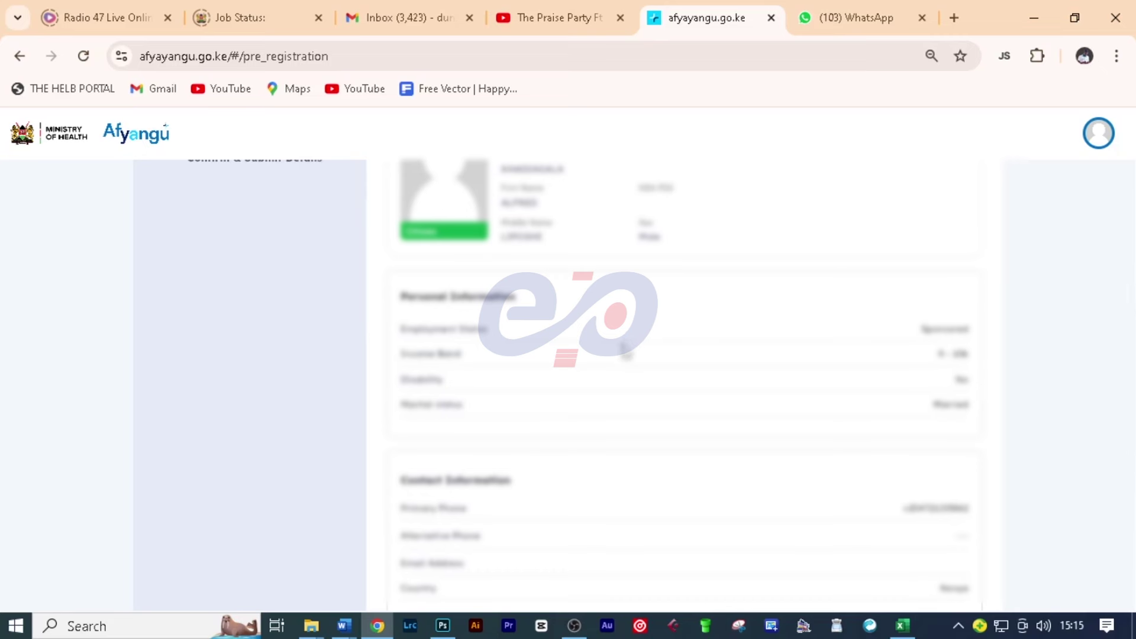
pyautogui.scroll(-2, 631, 344)
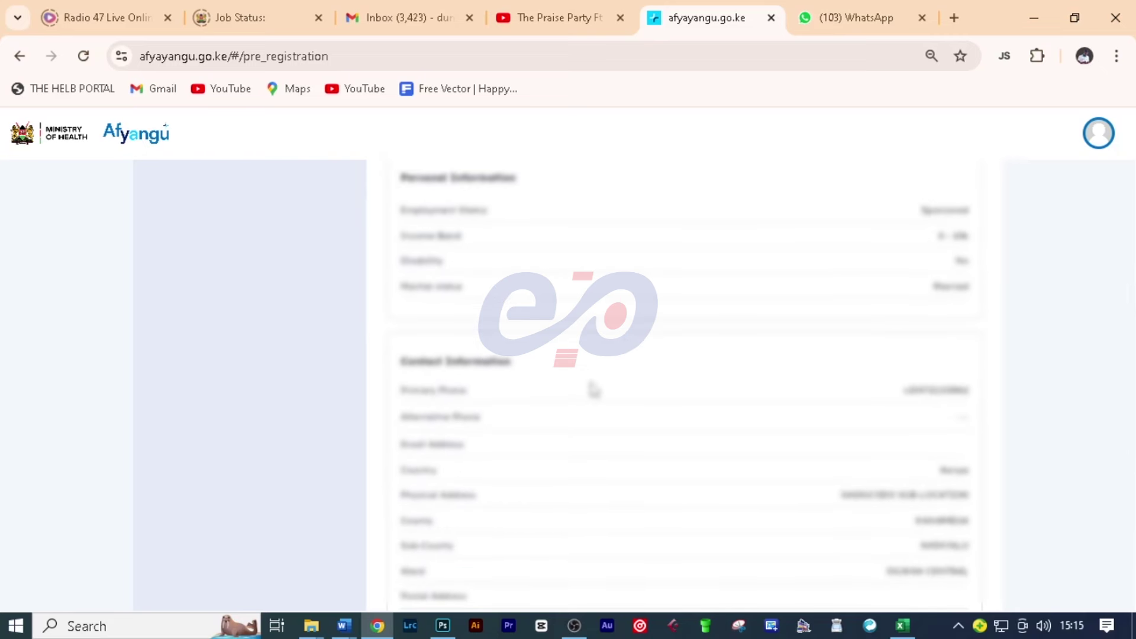
pyautogui.scroll(-2, 602, 426)
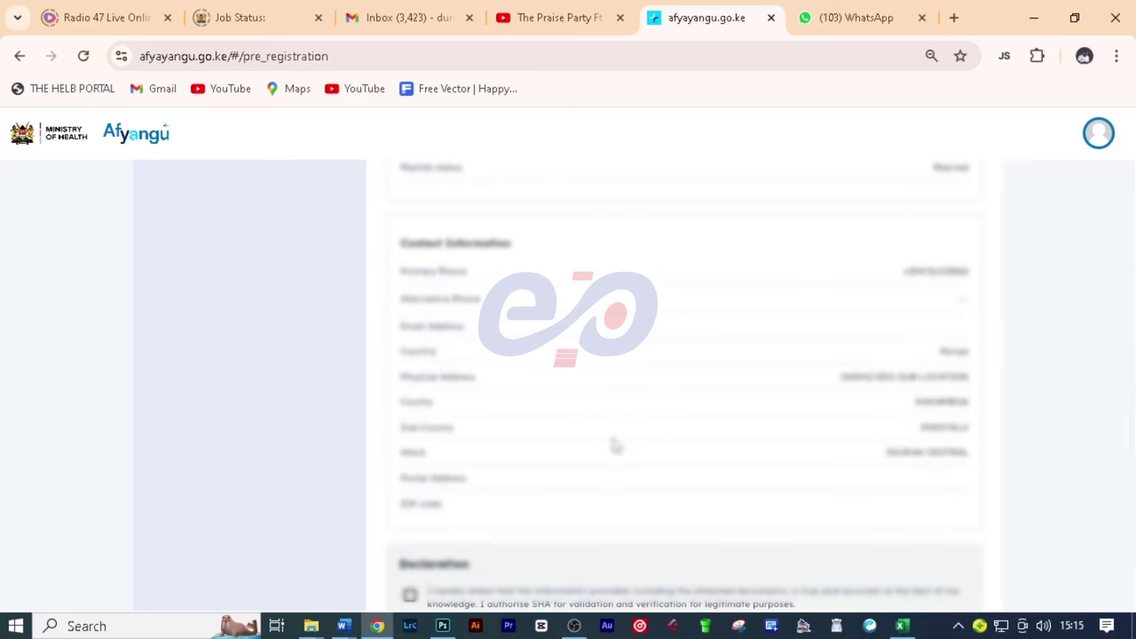
pyautogui.scroll(-2, 616, 444)
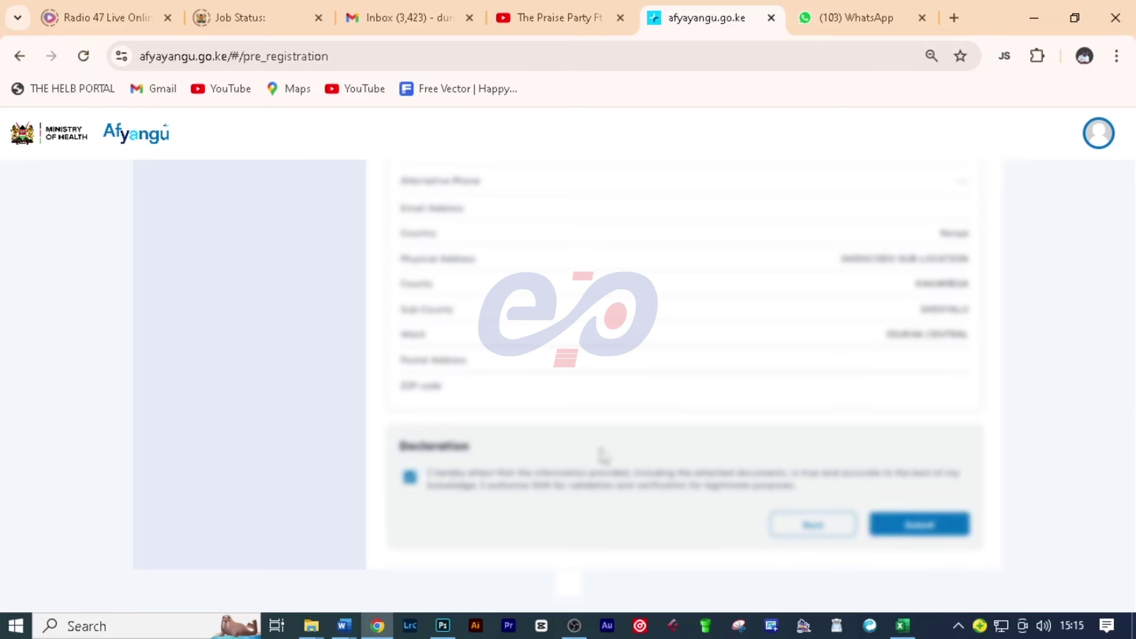
pyautogui.click(923, 525)
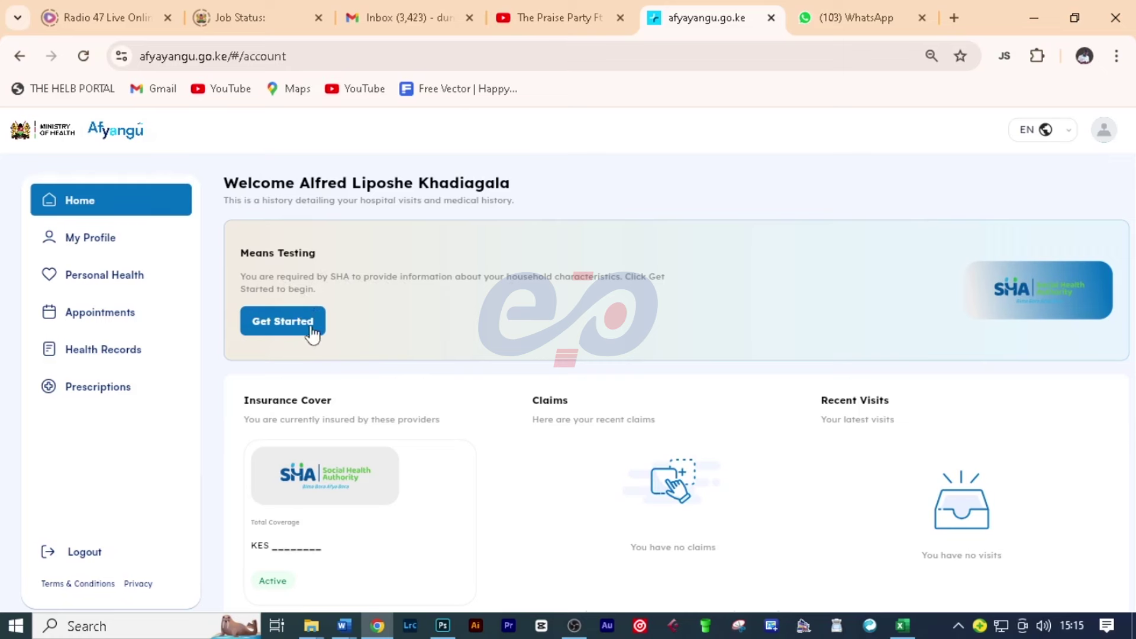
pyautogui.scroll(-2, 314, 330)
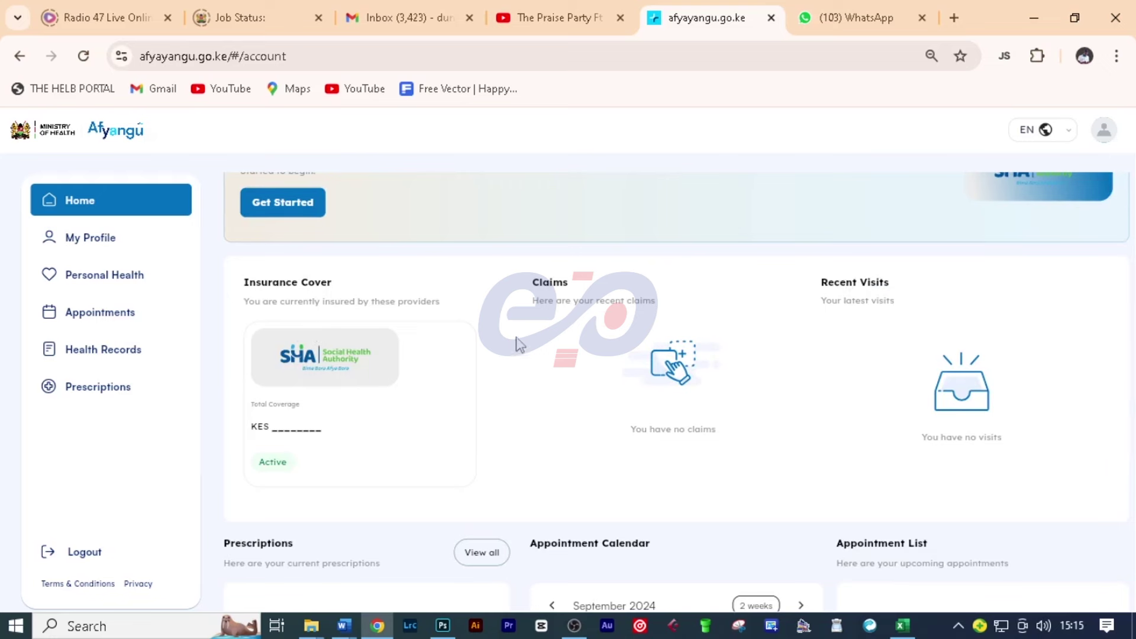
pyautogui.scroll(-2, 487, 339)
pyautogui.scroll(-3, 487, 334)
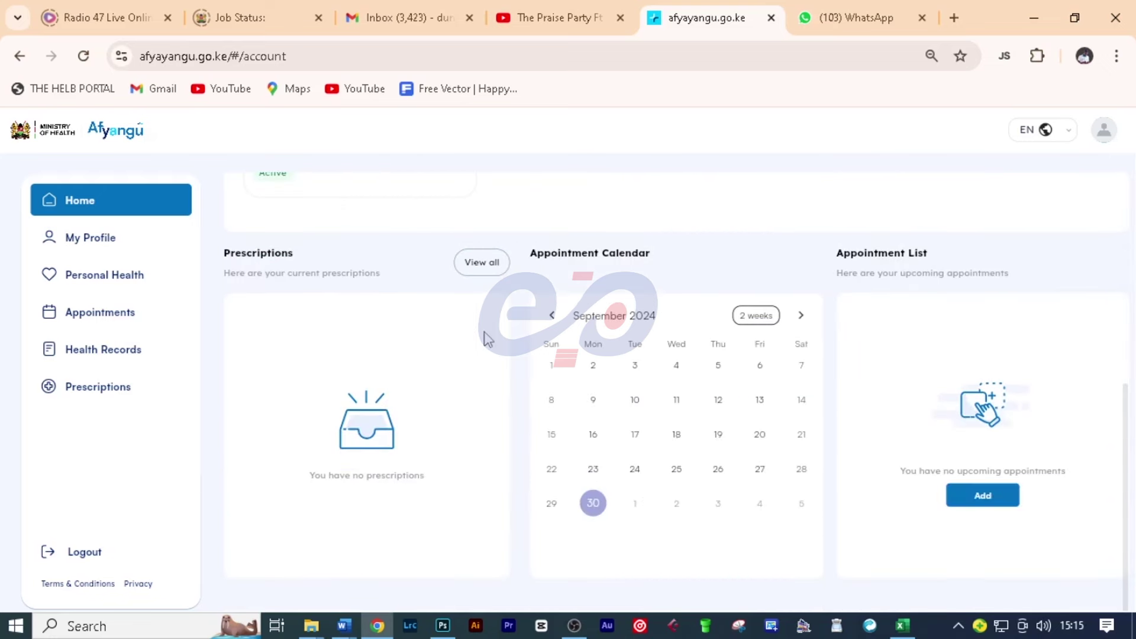
pyautogui.scroll(7, 476, 337)
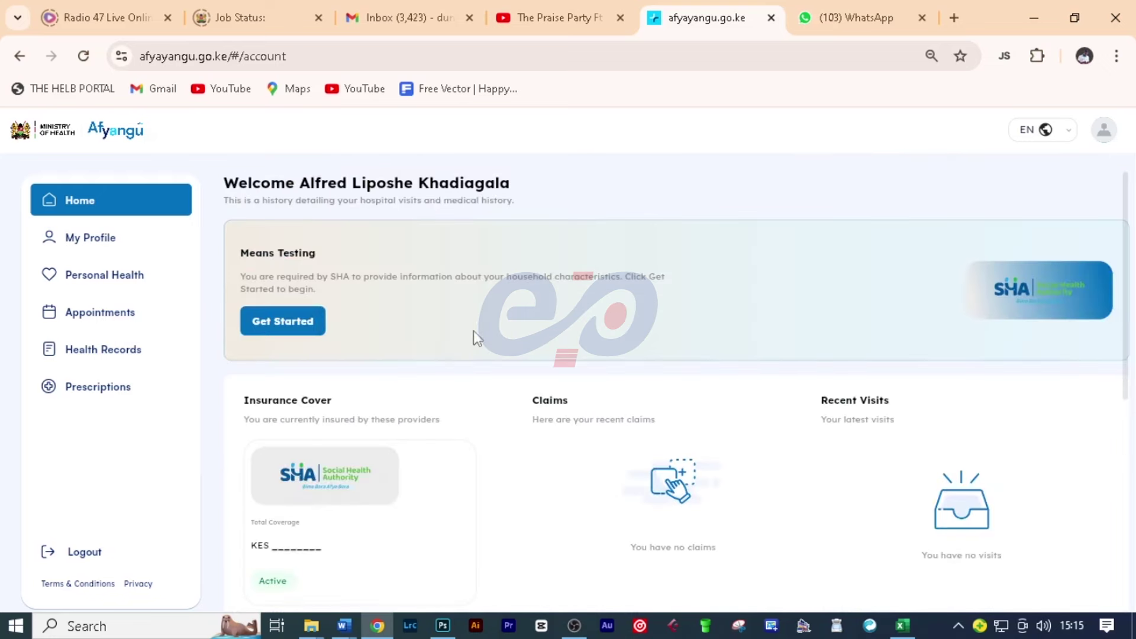
pyautogui.click(279, 328)
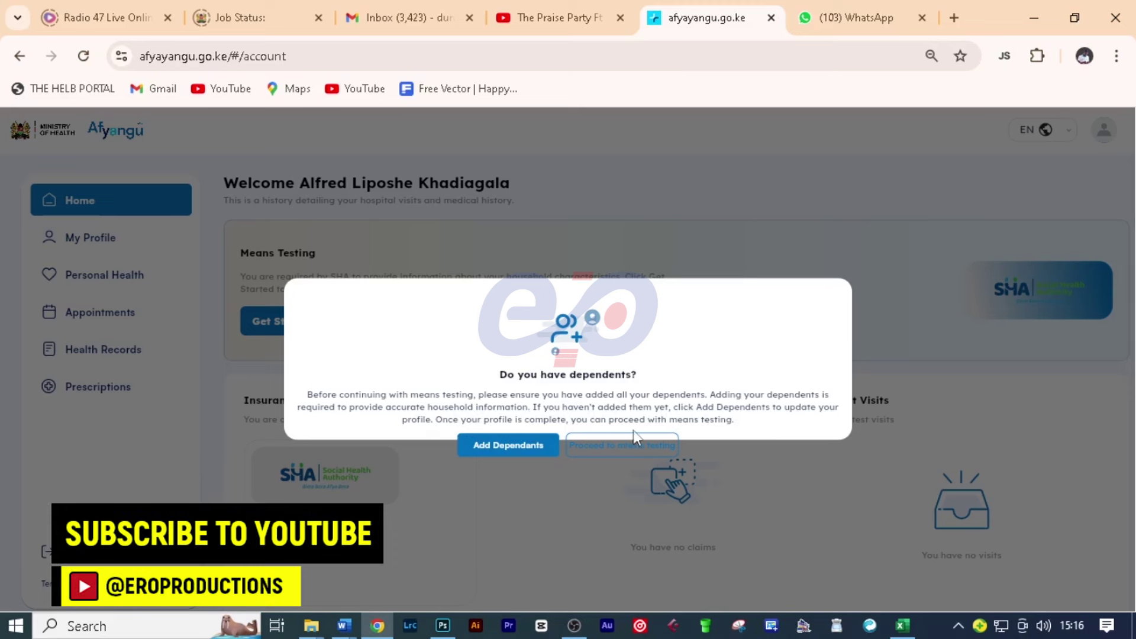
pyautogui.click(506, 446)
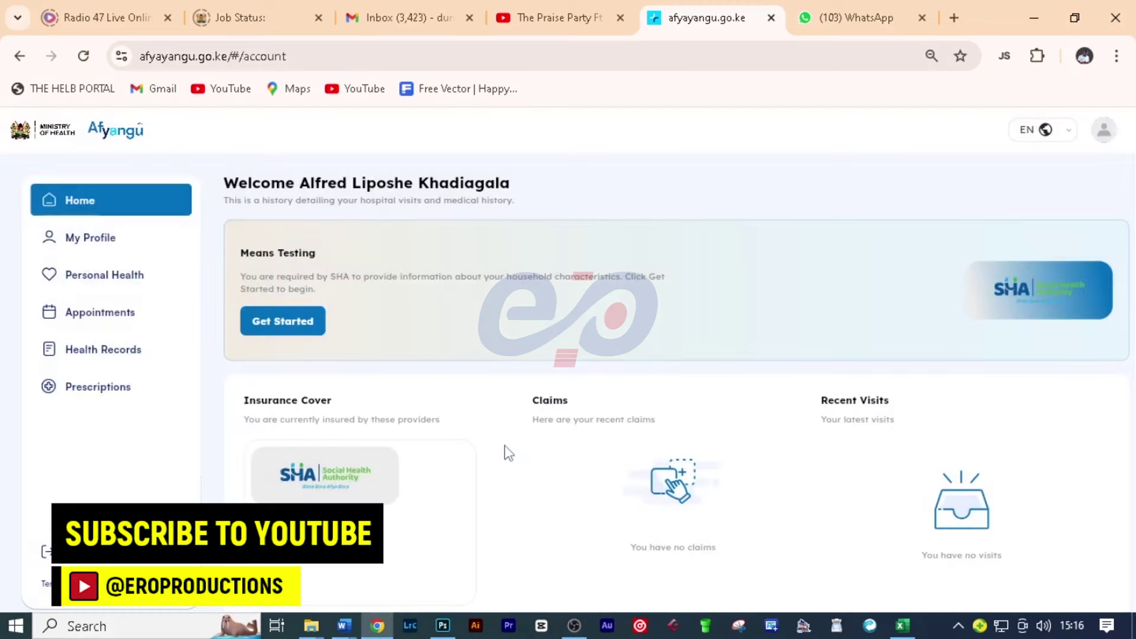
pyautogui.scroll(-1, 505, 452)
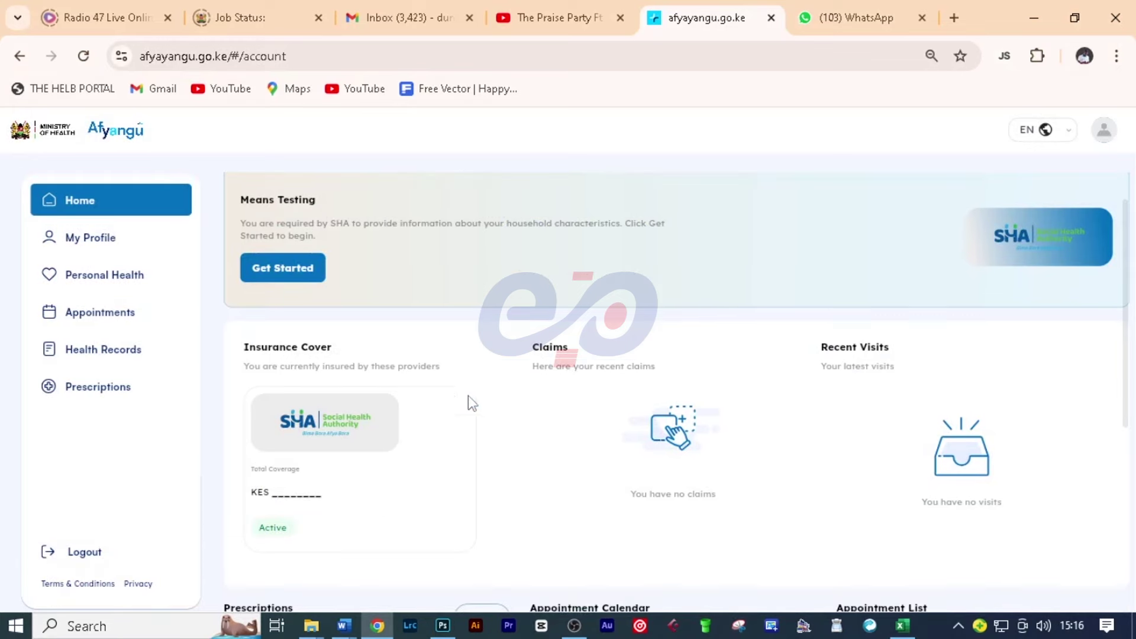
pyautogui.click(290, 270)
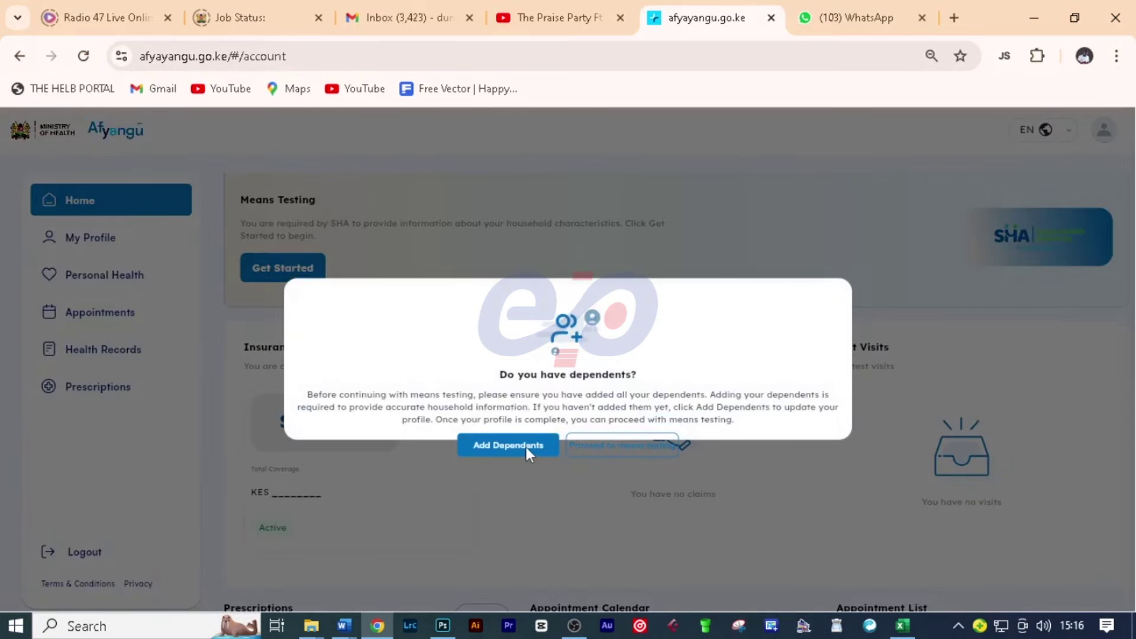
pyautogui.click(527, 447)
pyautogui.click(307, 278)
pyautogui.click(608, 444)
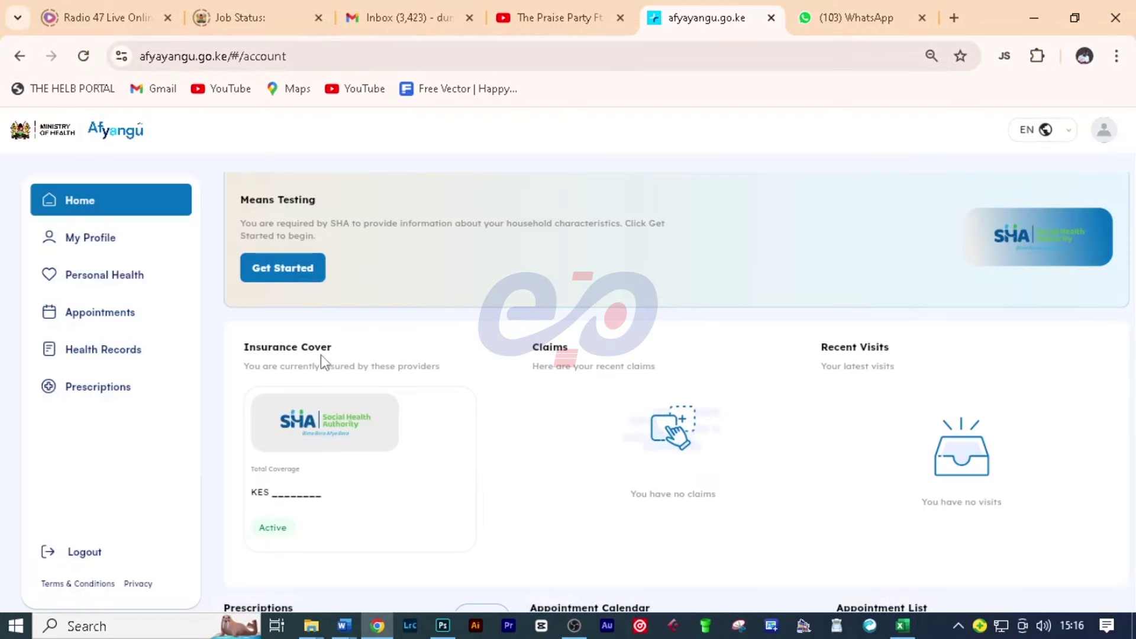
pyautogui.scroll(-2, 321, 355)
pyautogui.scroll(3, 320, 355)
pyautogui.scroll(-2, 647, 356)
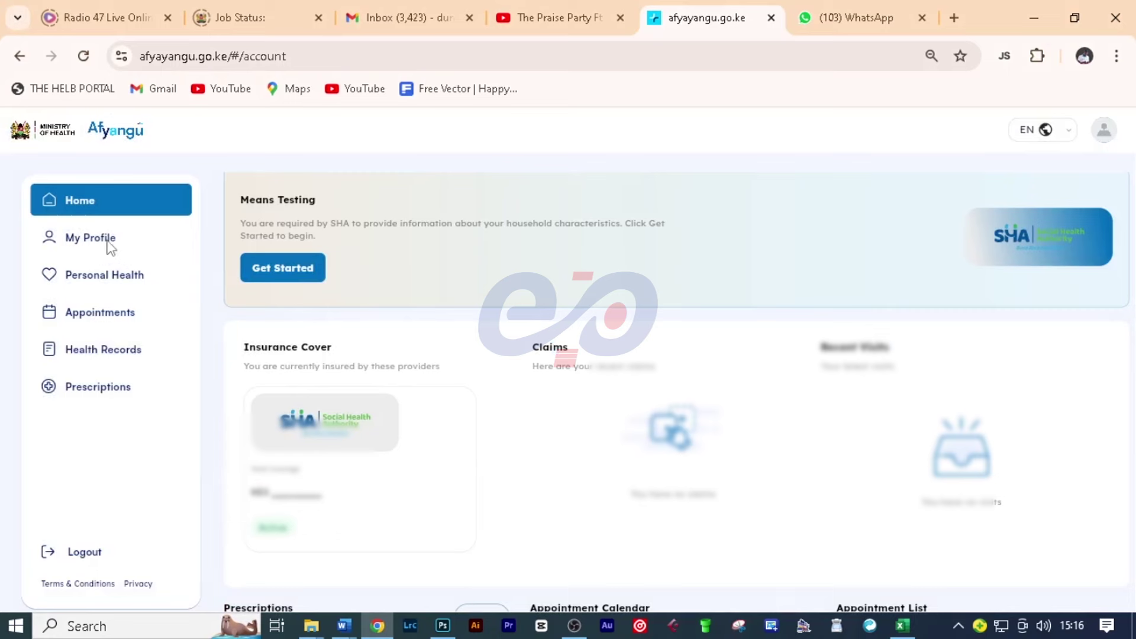
pyautogui.click(109, 244)
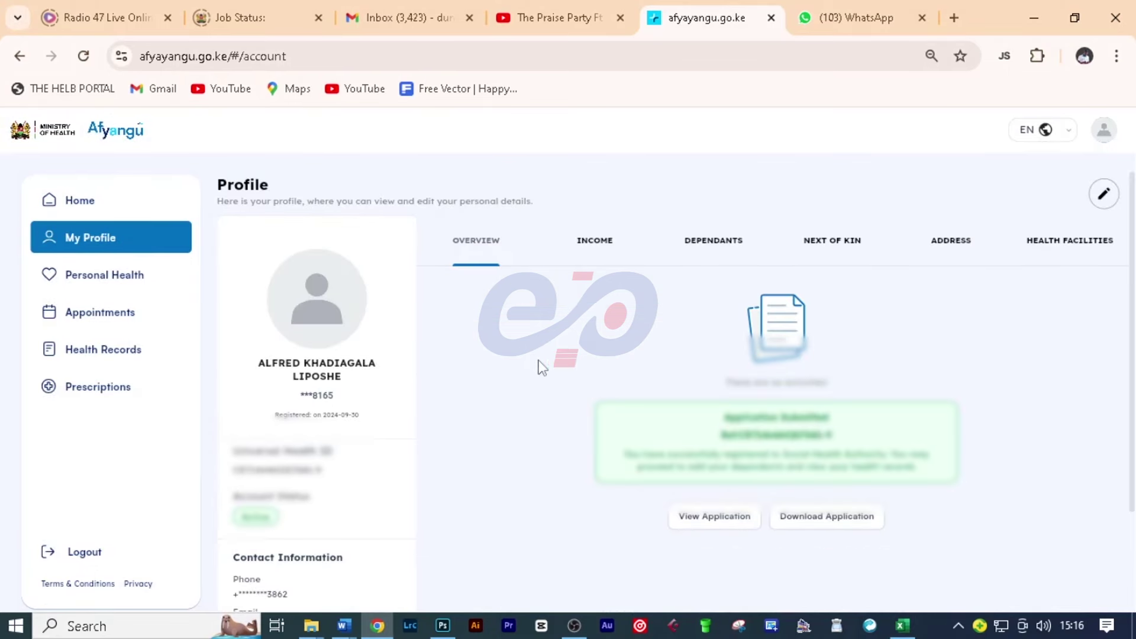
# Step: Go from the profile's Income tab to Dependants and begin adding a new dependant
pyautogui.click(599, 248)
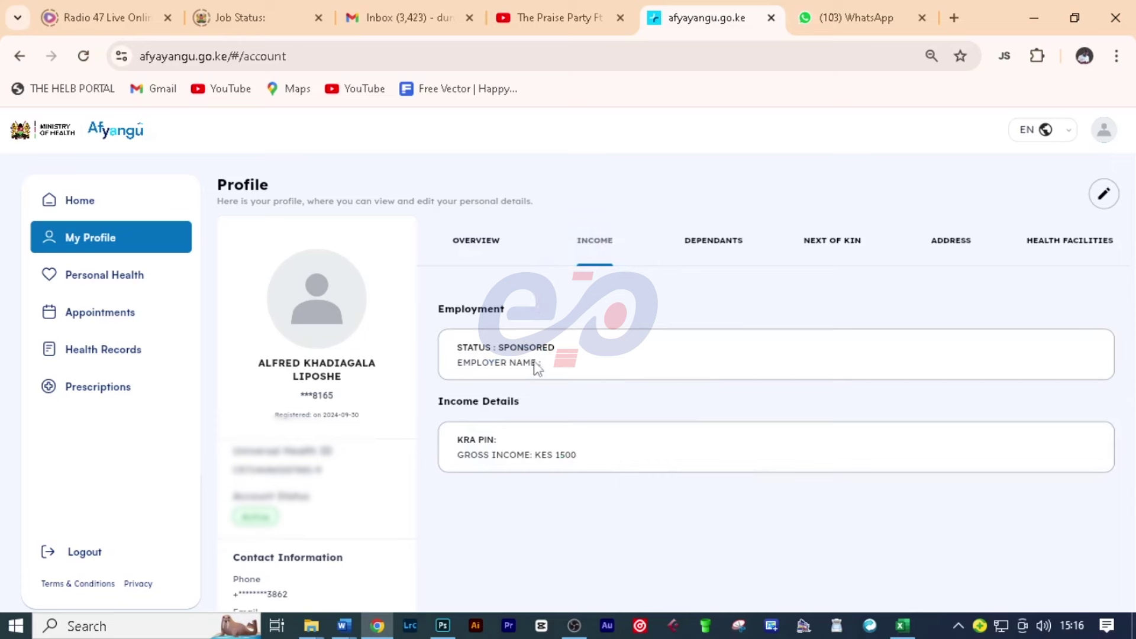
pyautogui.click(711, 254)
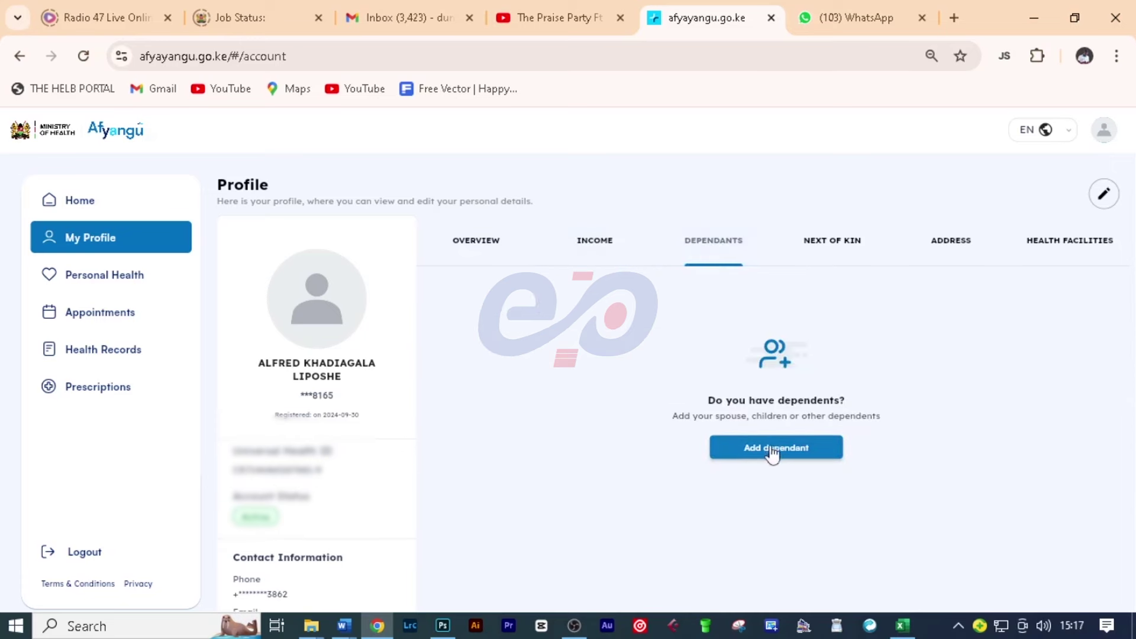
pyautogui.click(767, 449)
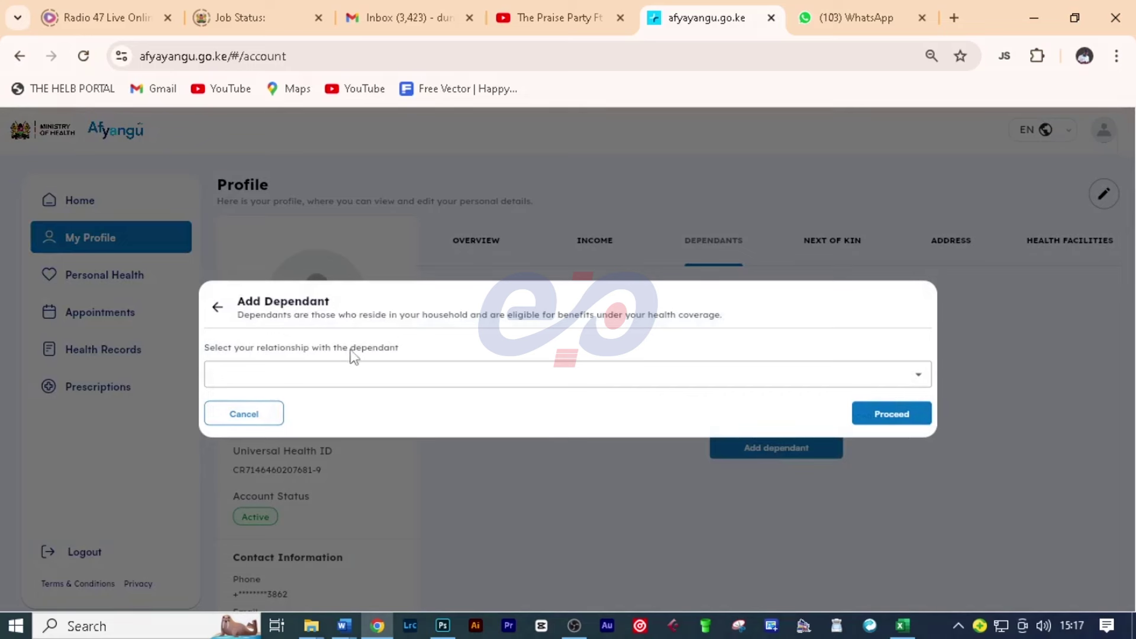
# Step: Choose Spouse as the relationship and proceed to the spouse details form
pyautogui.click(368, 381)
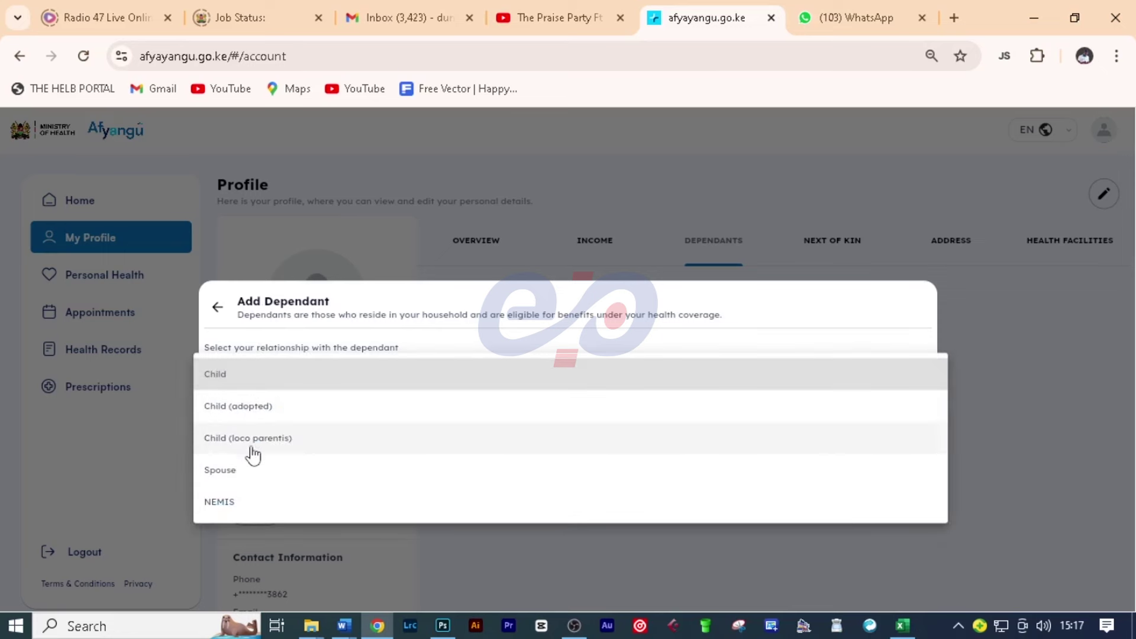
pyautogui.click(224, 472)
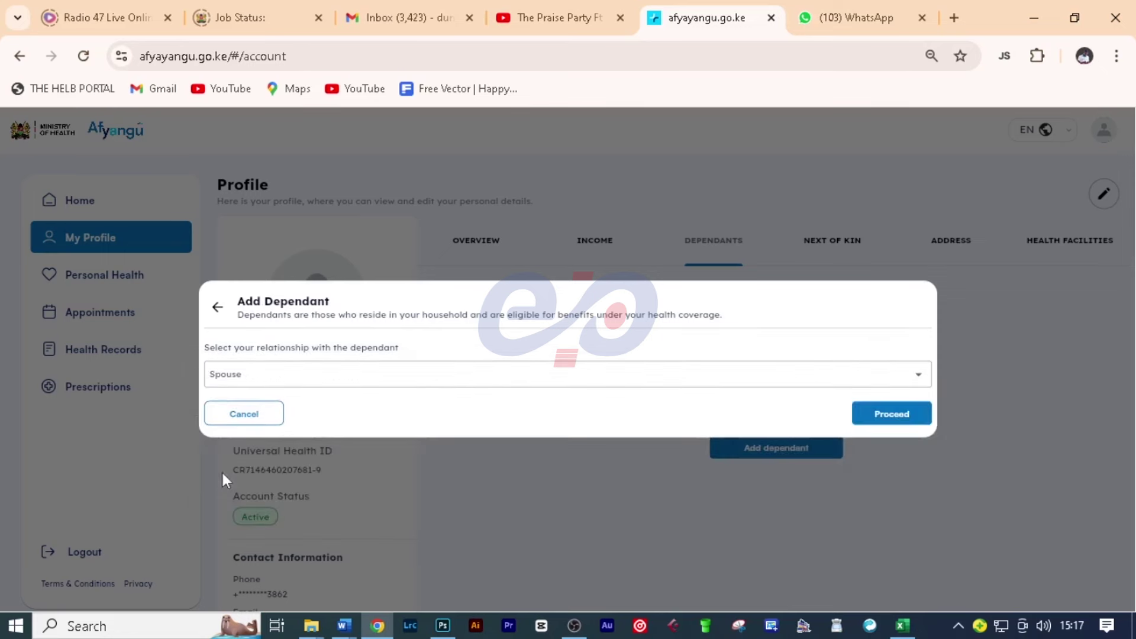
pyautogui.click(880, 418)
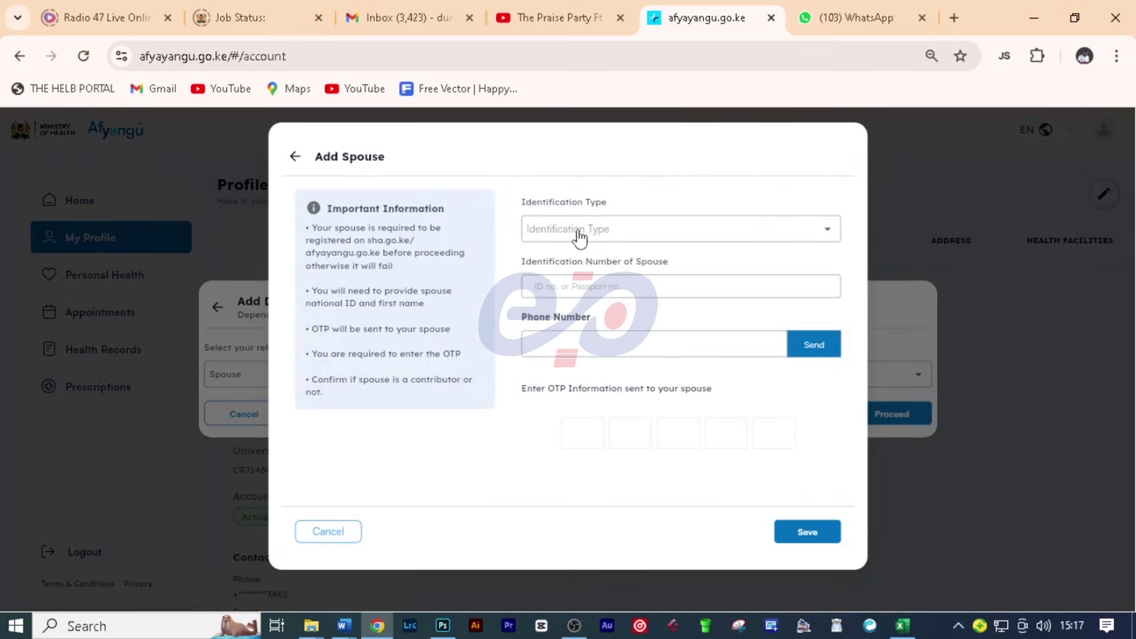
# Step: Enter the spouse's National ID number and phone number, then send a verification code
pyautogui.click(579, 237)
pyautogui.click(567, 232)
pyautogui.click(566, 286)
pyautogui.write('12')
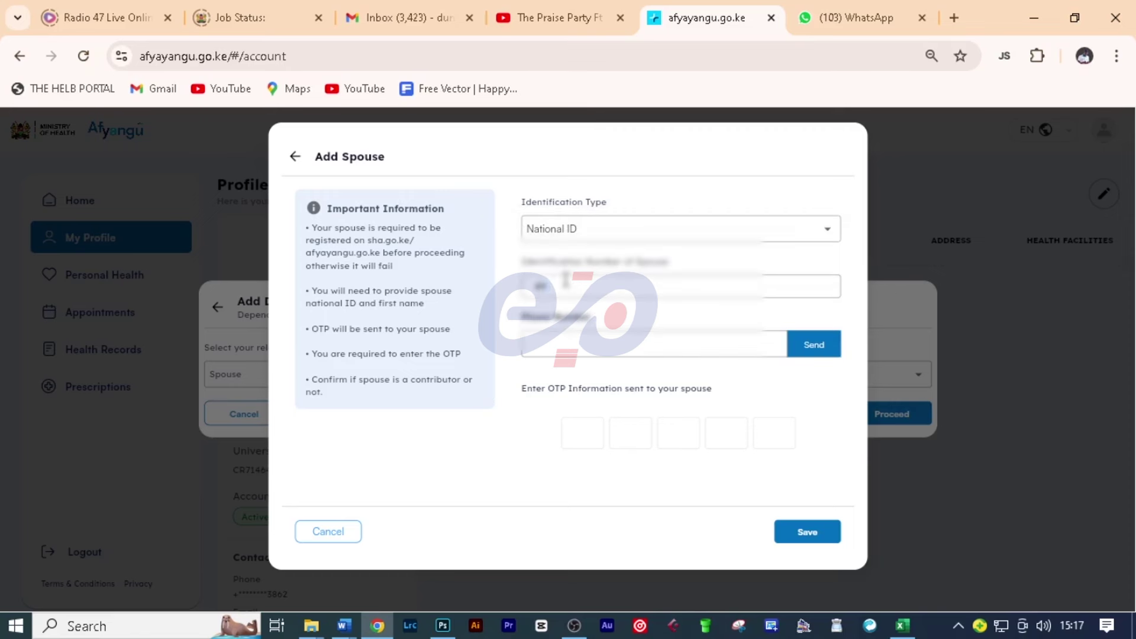
pyautogui.write('34')
pyautogui.click(578, 354)
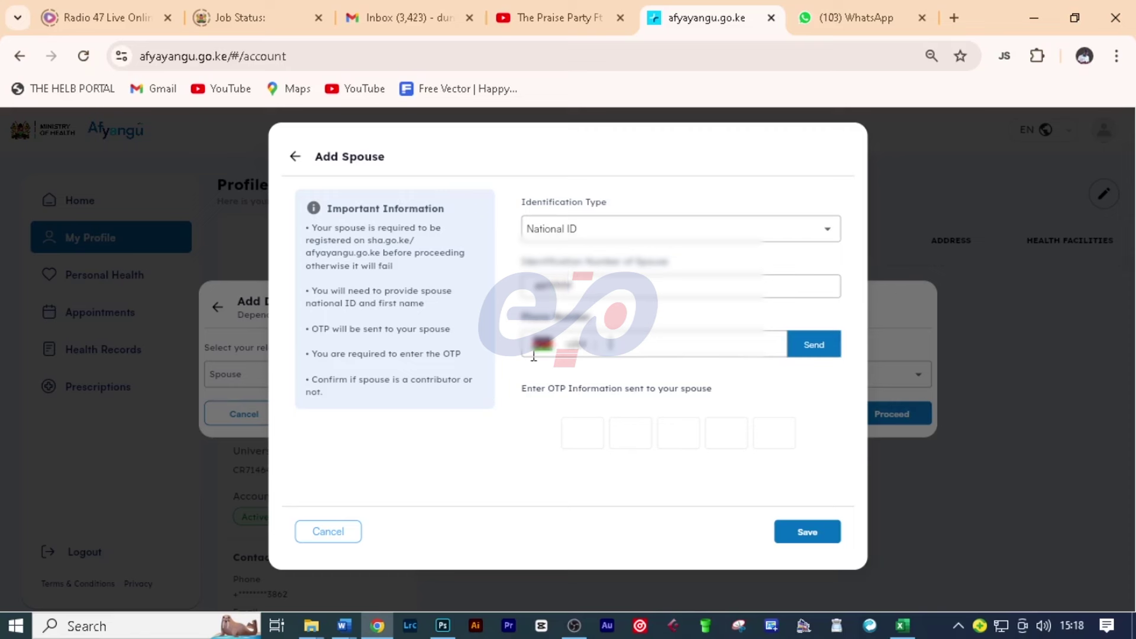
pyautogui.write('7123456')
pyautogui.click(811, 353)
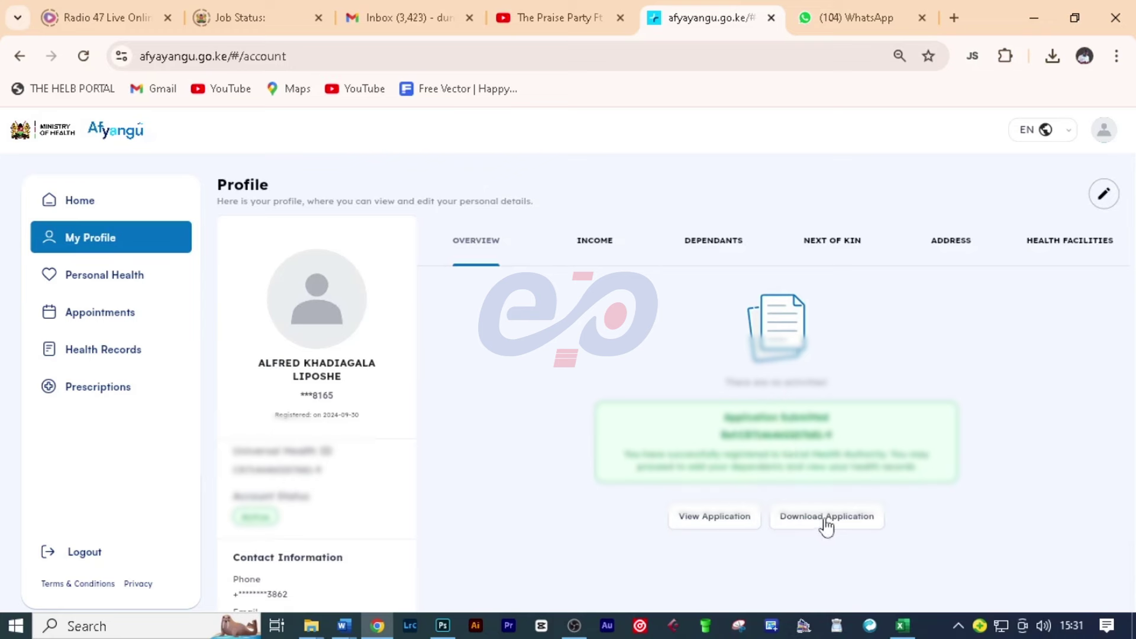
# Step: Open the registration application PDF from Chrome's recent downloads and scroll through it
pyautogui.click(1052, 57)
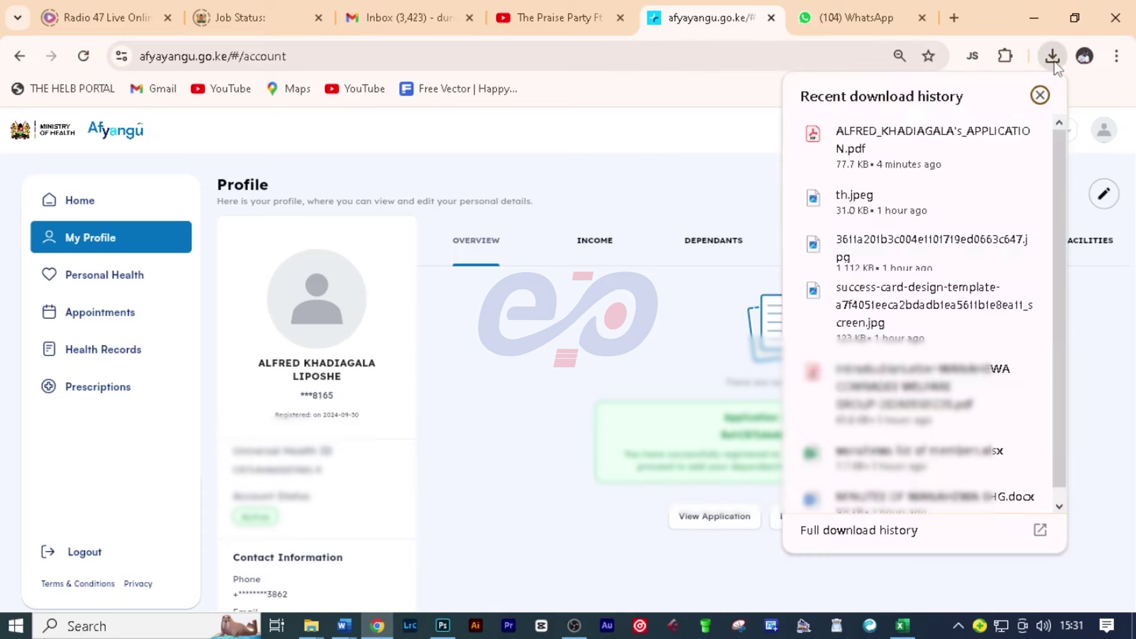
pyautogui.click(1021, 133)
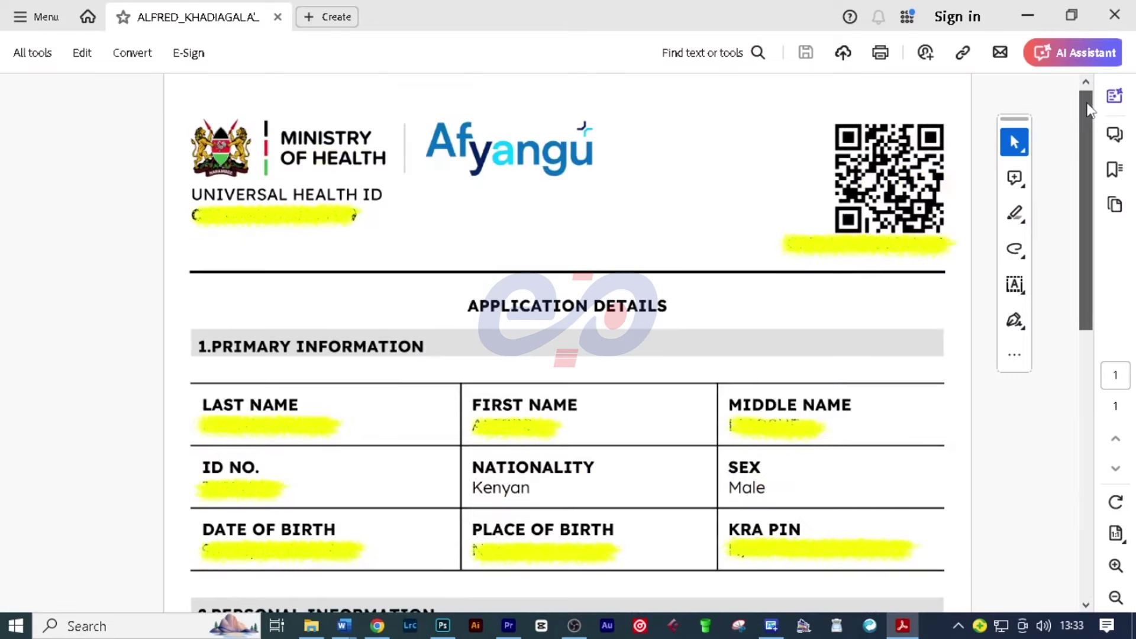
pyautogui.moveTo(1089, 104); pyautogui.dragTo(1083, 218)
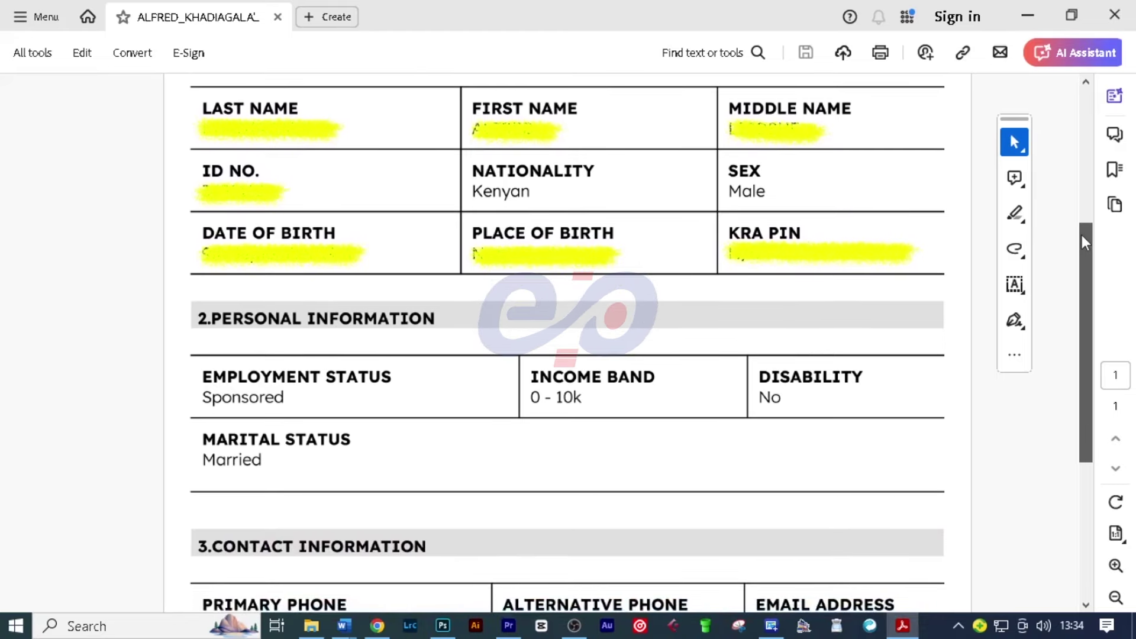
pyautogui.moveTo(1081, 242); pyautogui.dragTo(1091, 292)
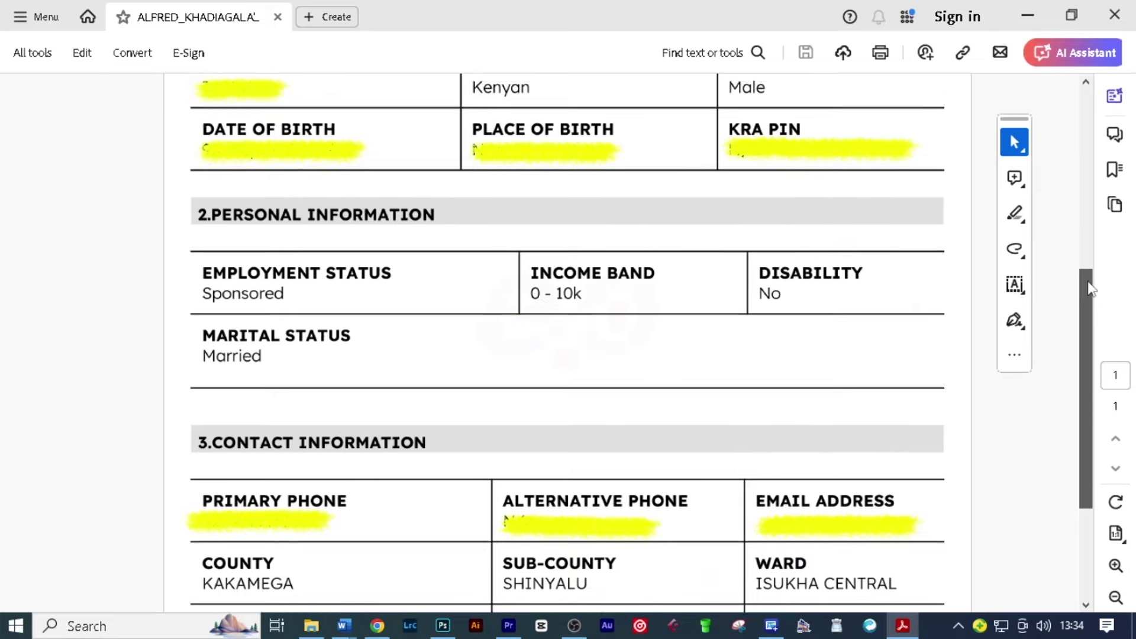